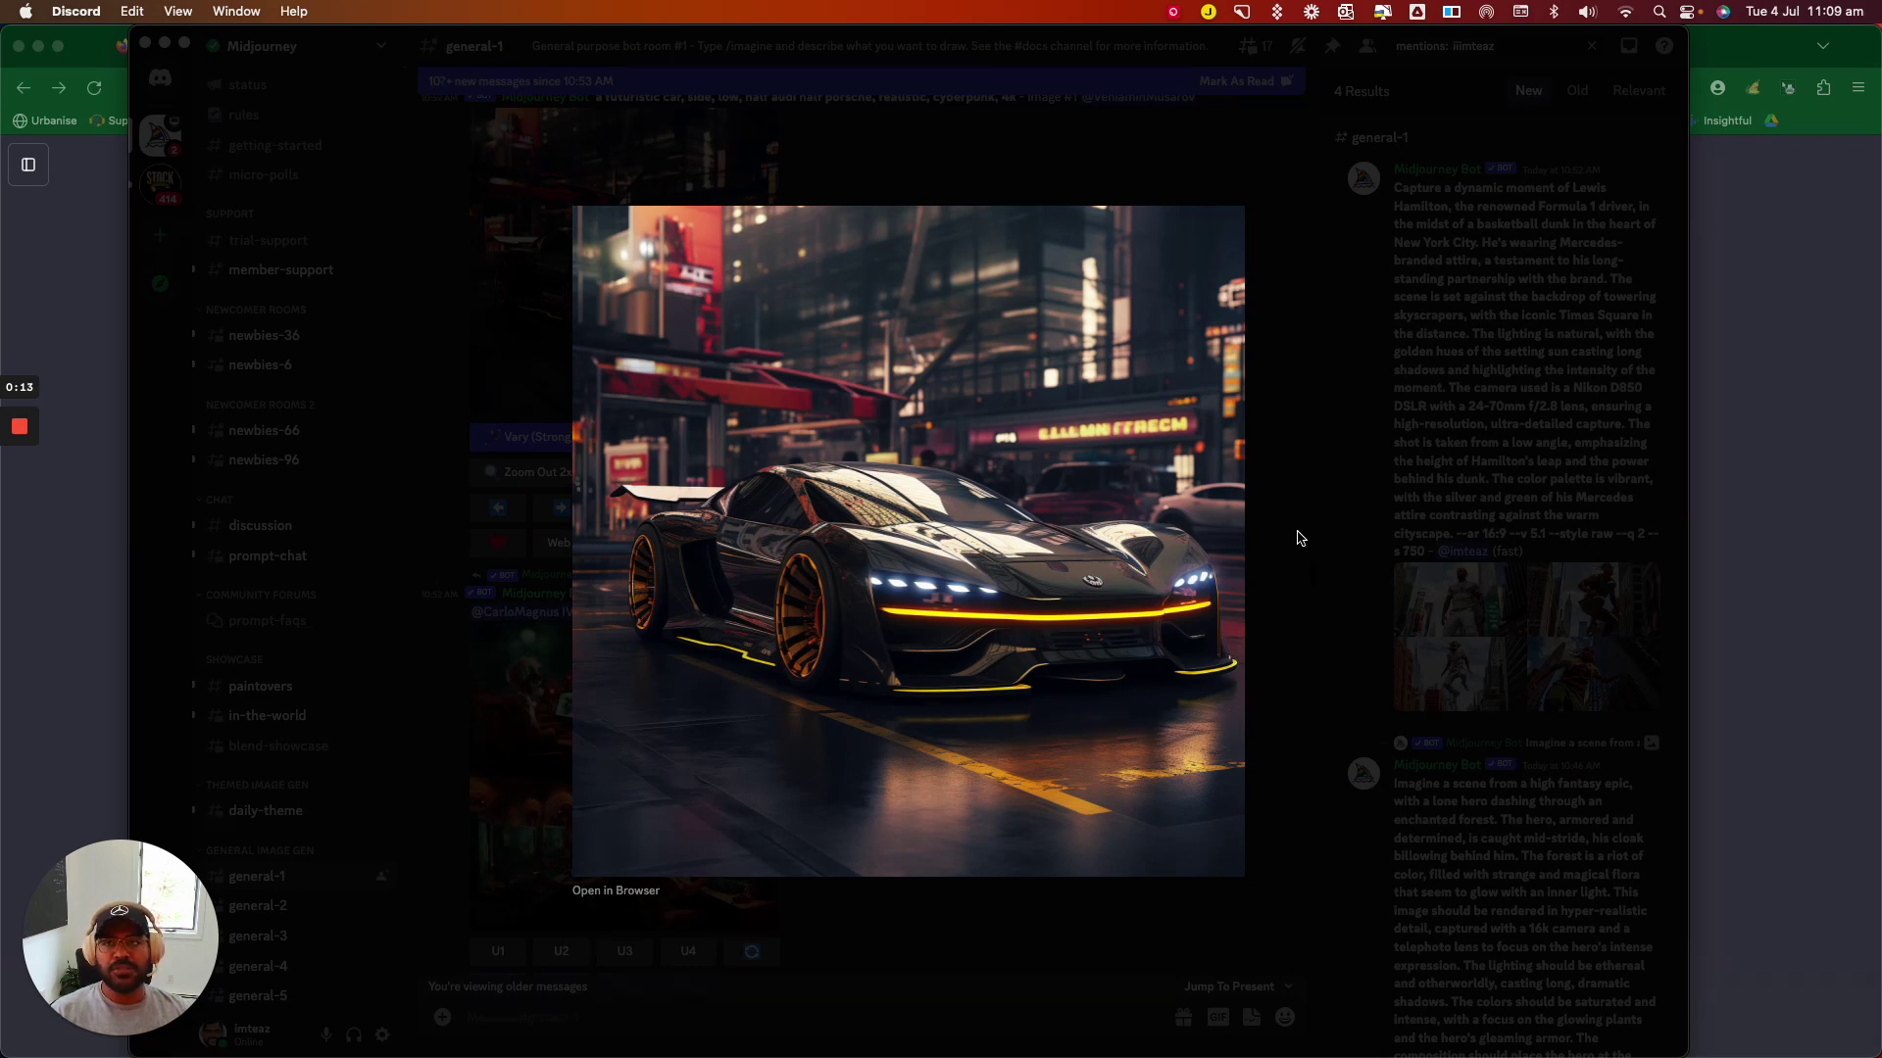
Switch ChatGPT to GPT-4 with Plugins and confirm Photorealistic is the only enabled plugin
left_click(81, 231)
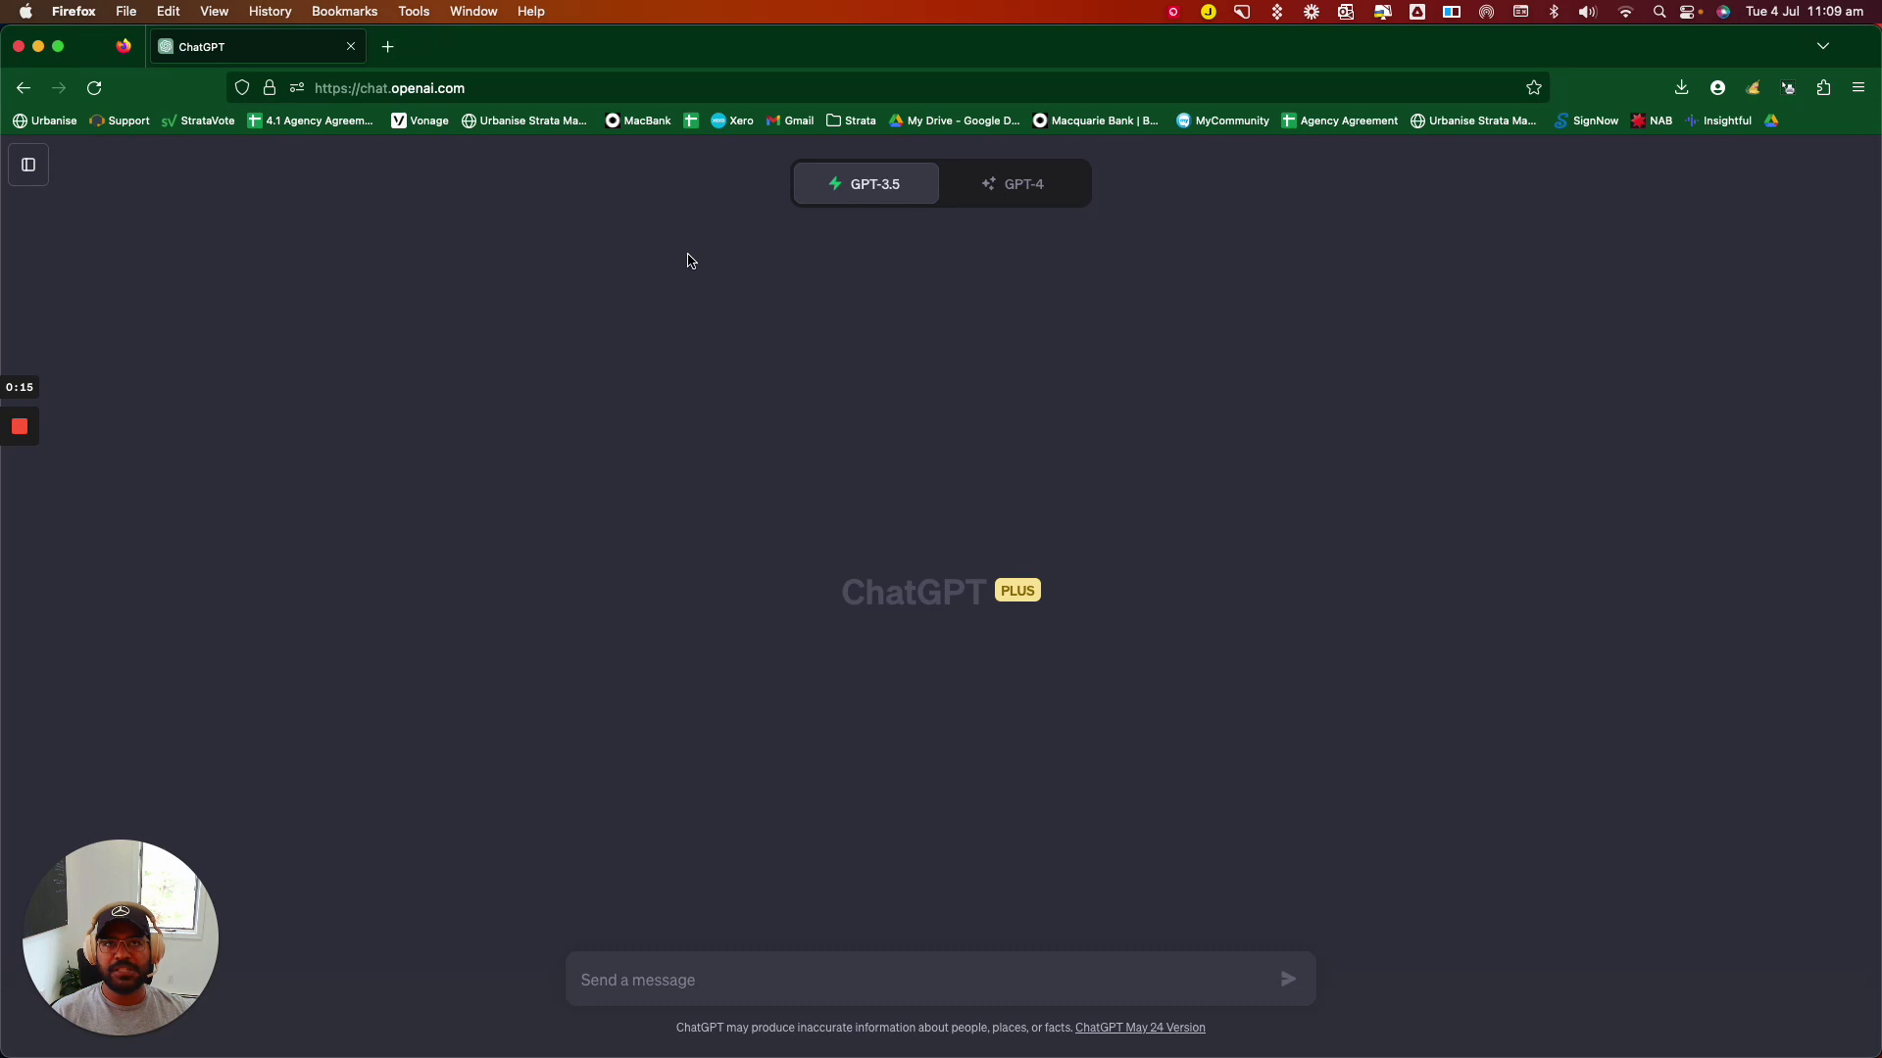
left_click(1025, 199)
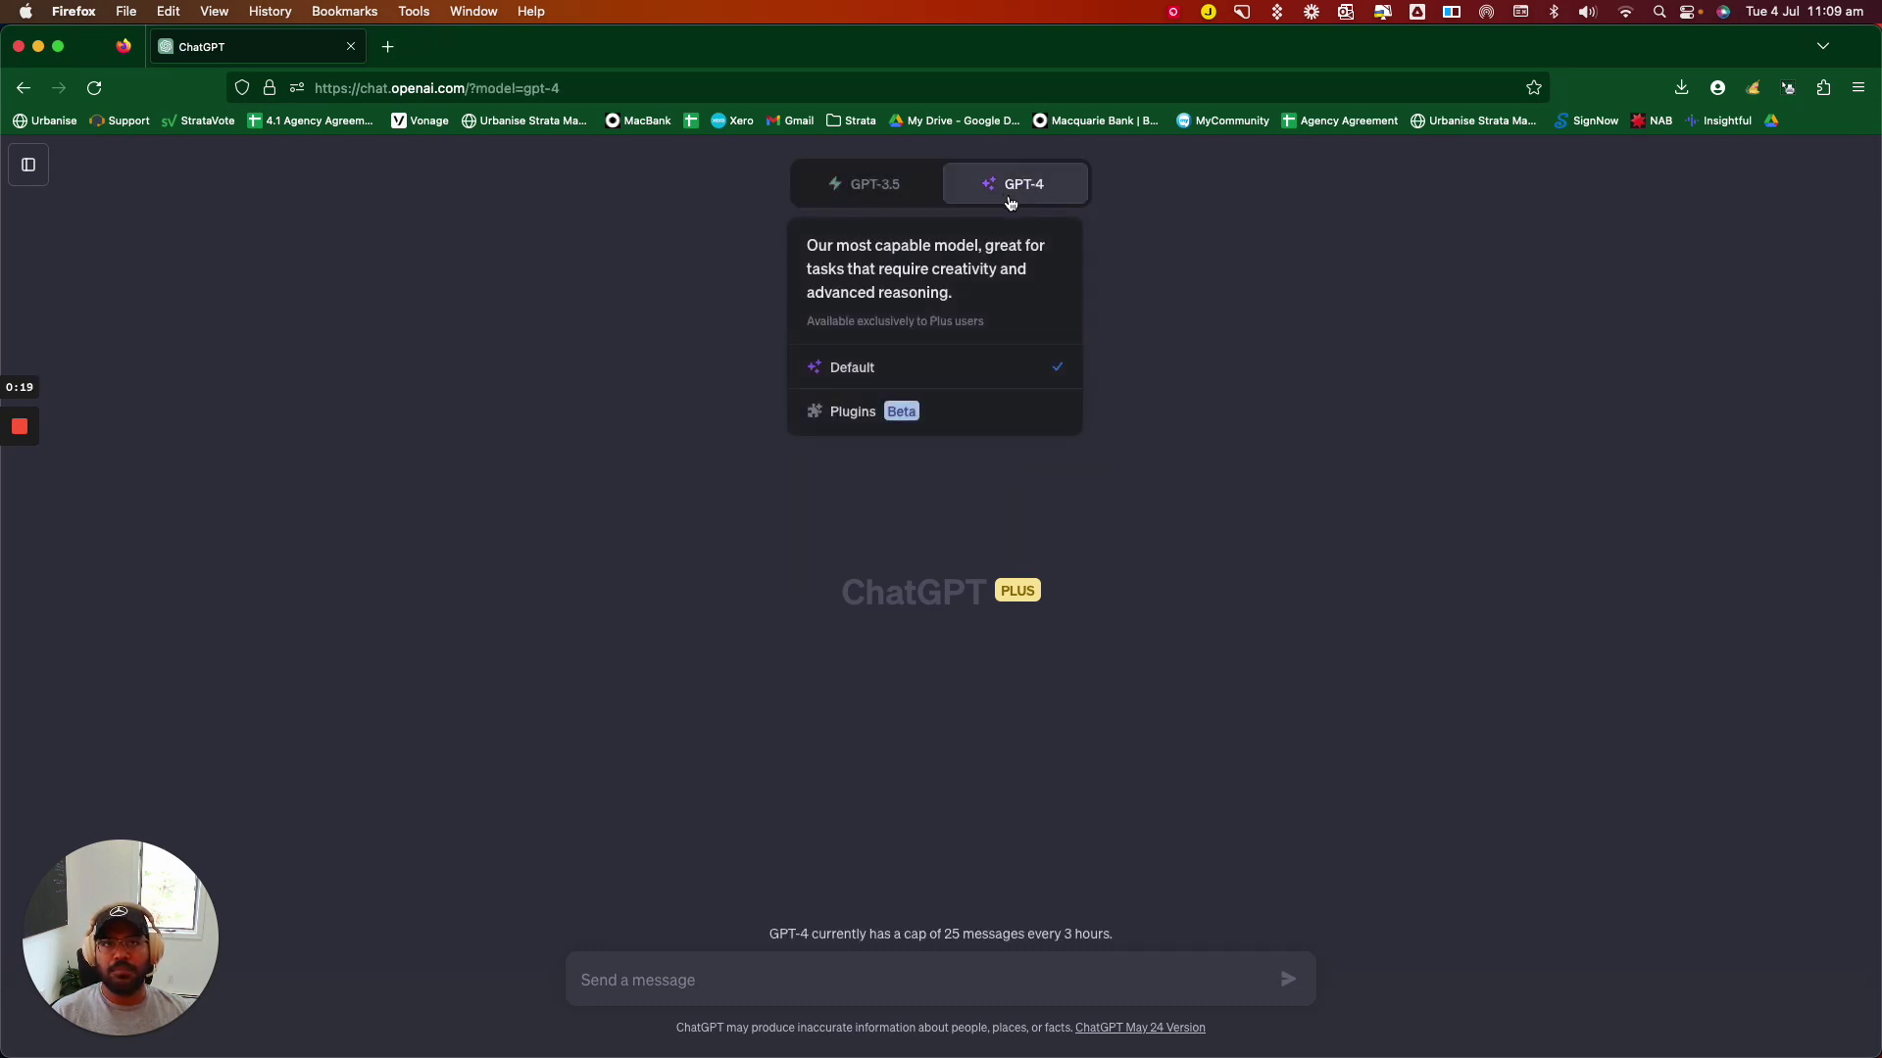
left_click(987, 401)
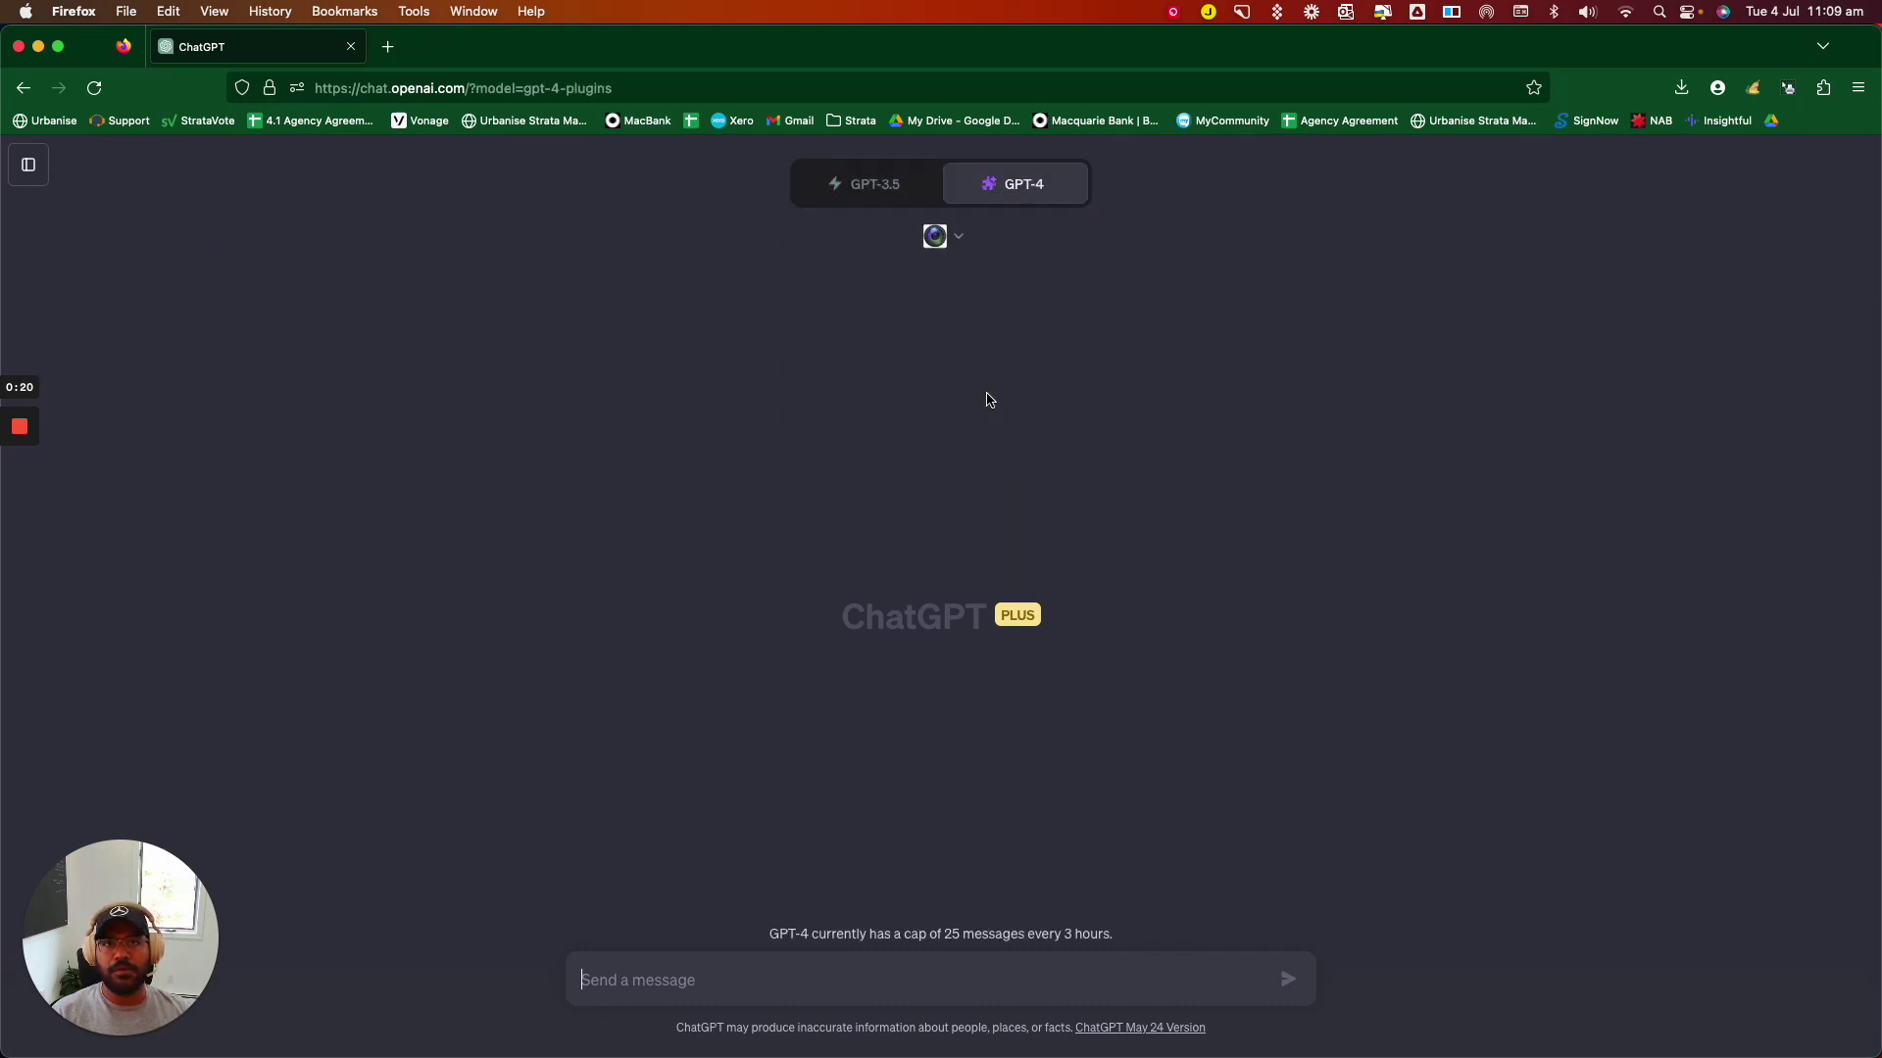
left_click(966, 241)
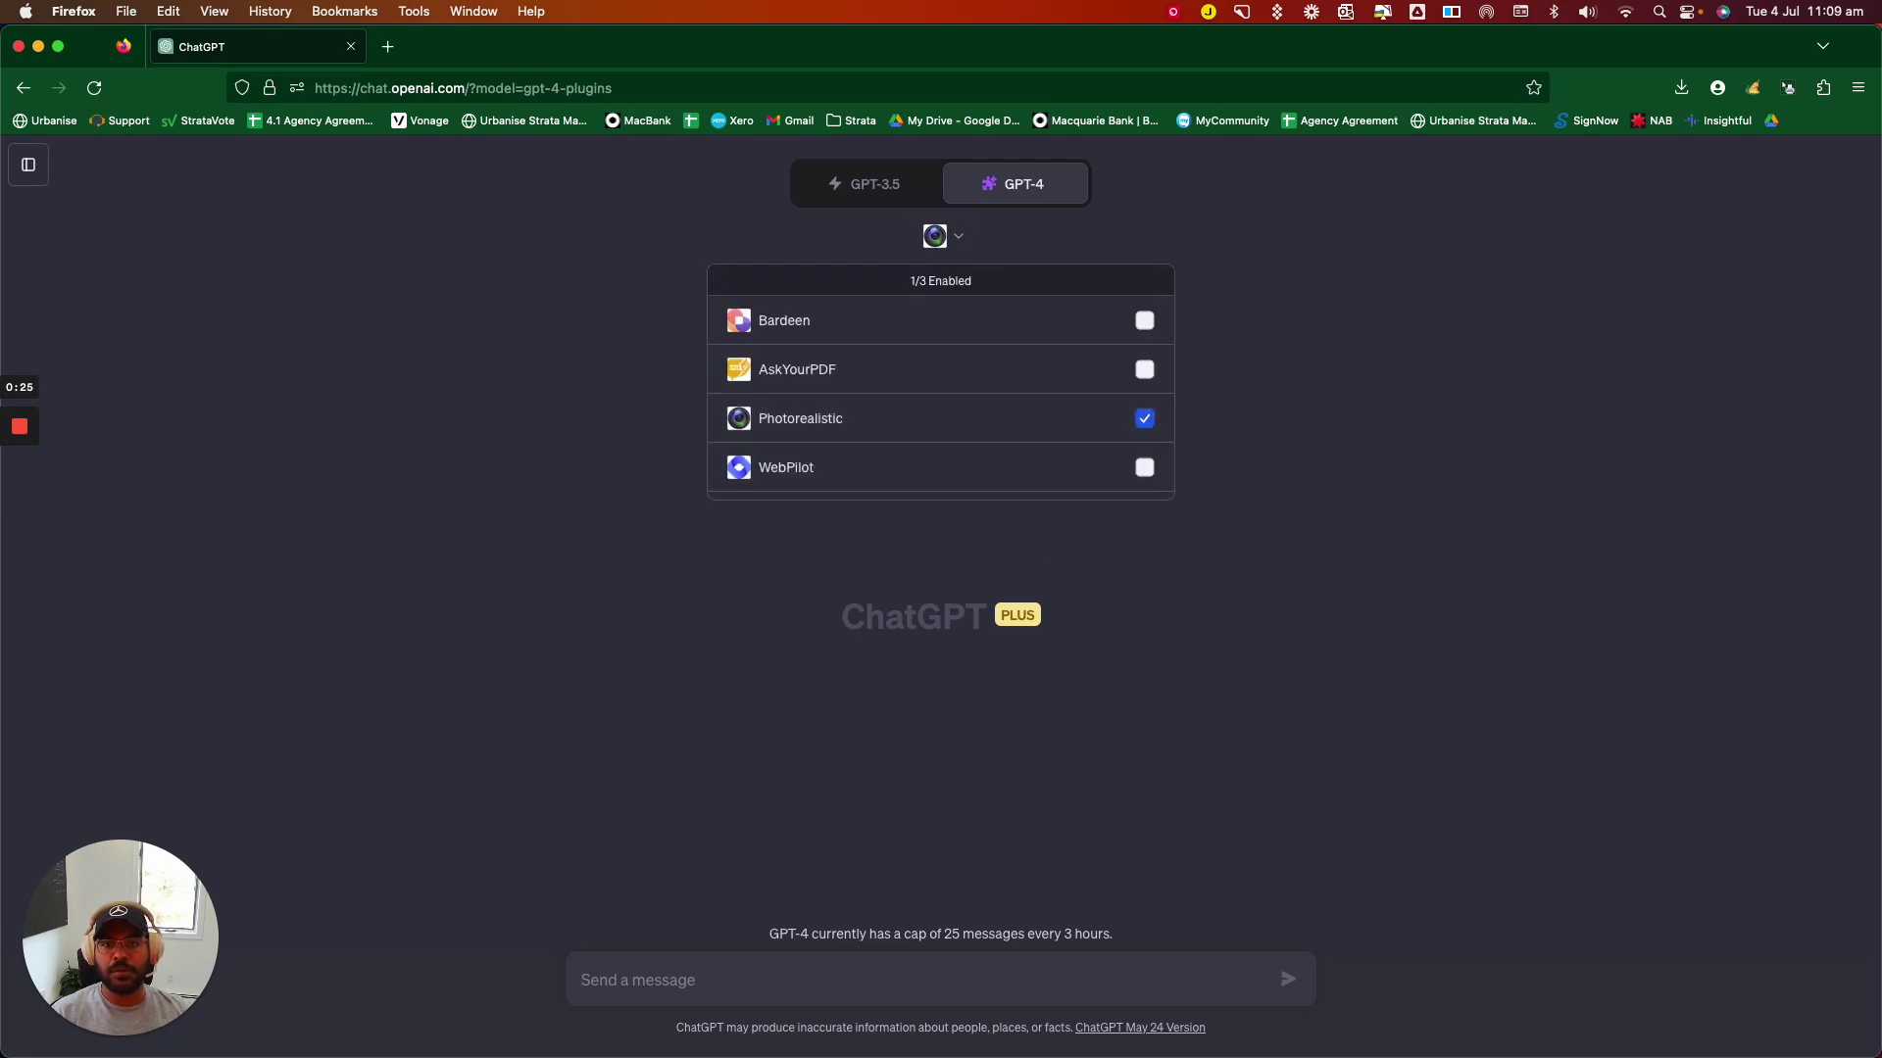
left_click(686, 976)
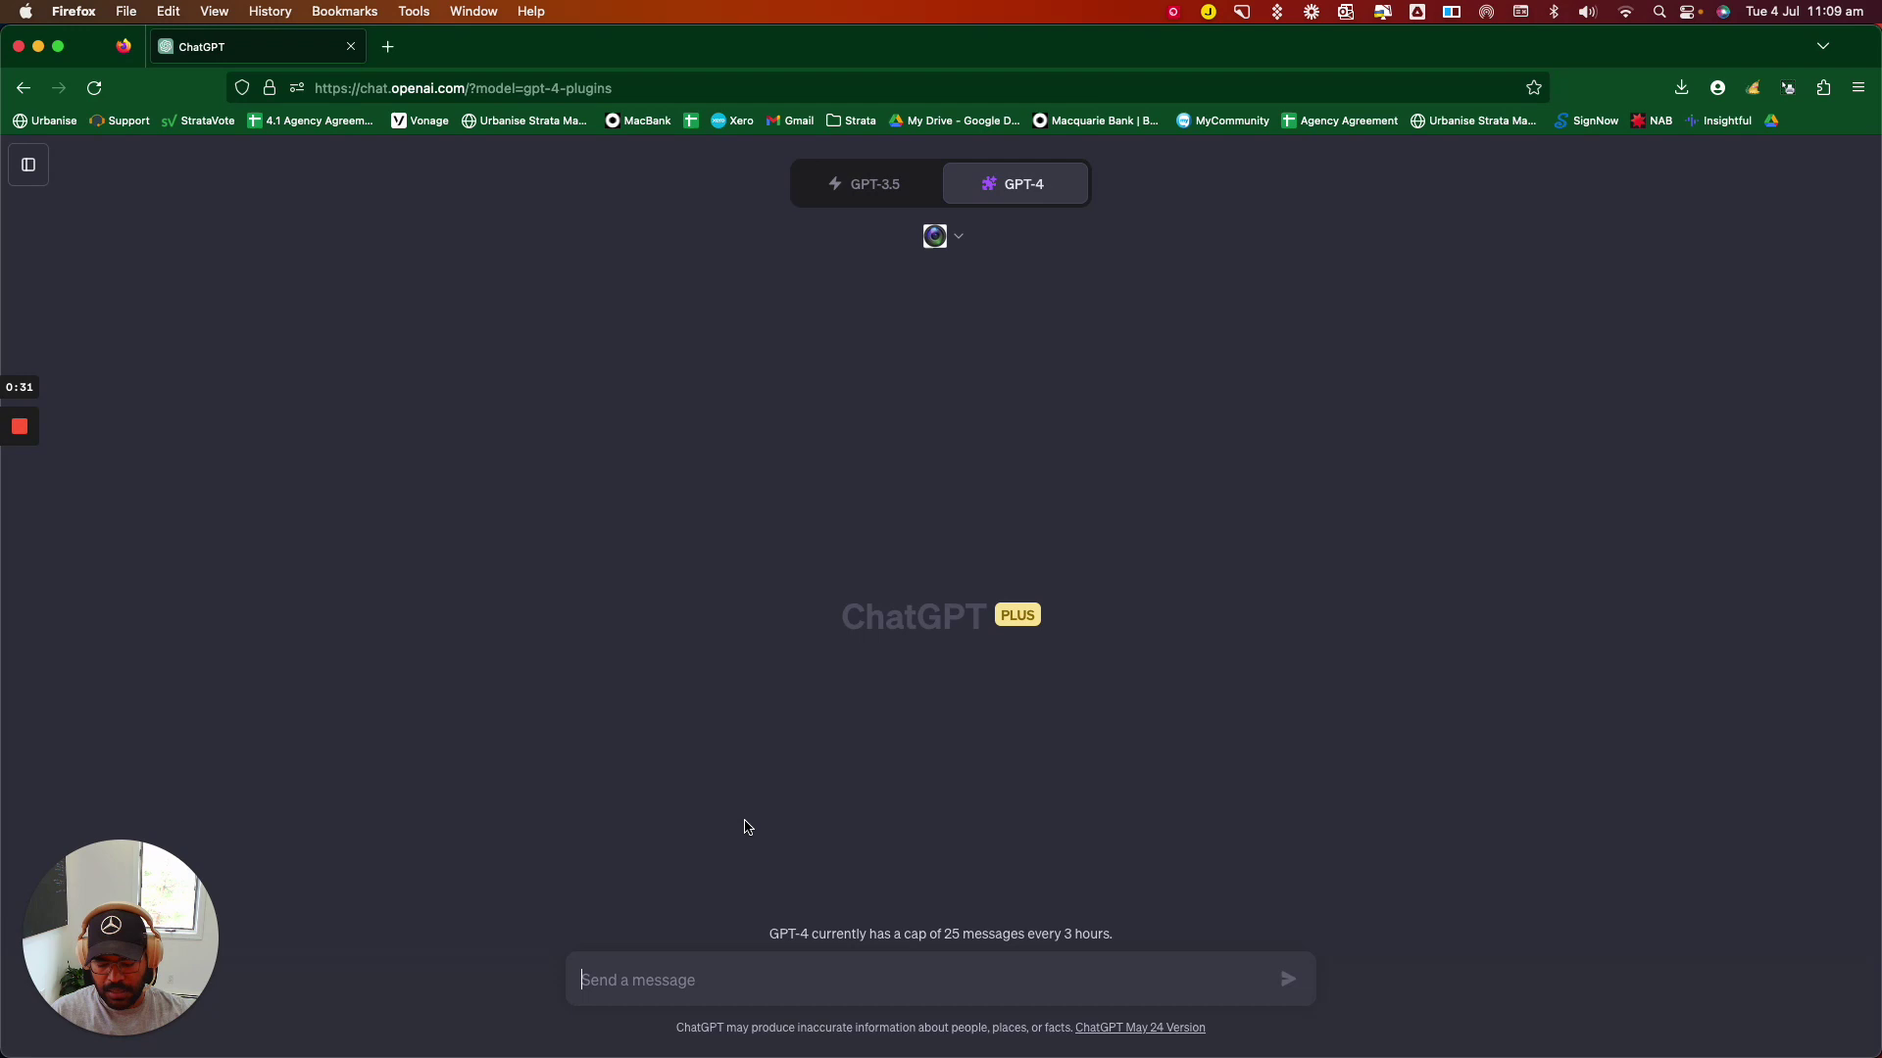
Ask ChatGPT to imagine a Mercedes-Porsche hypercar, really fast, futuristic and hyper-realistic
type("imagine a")
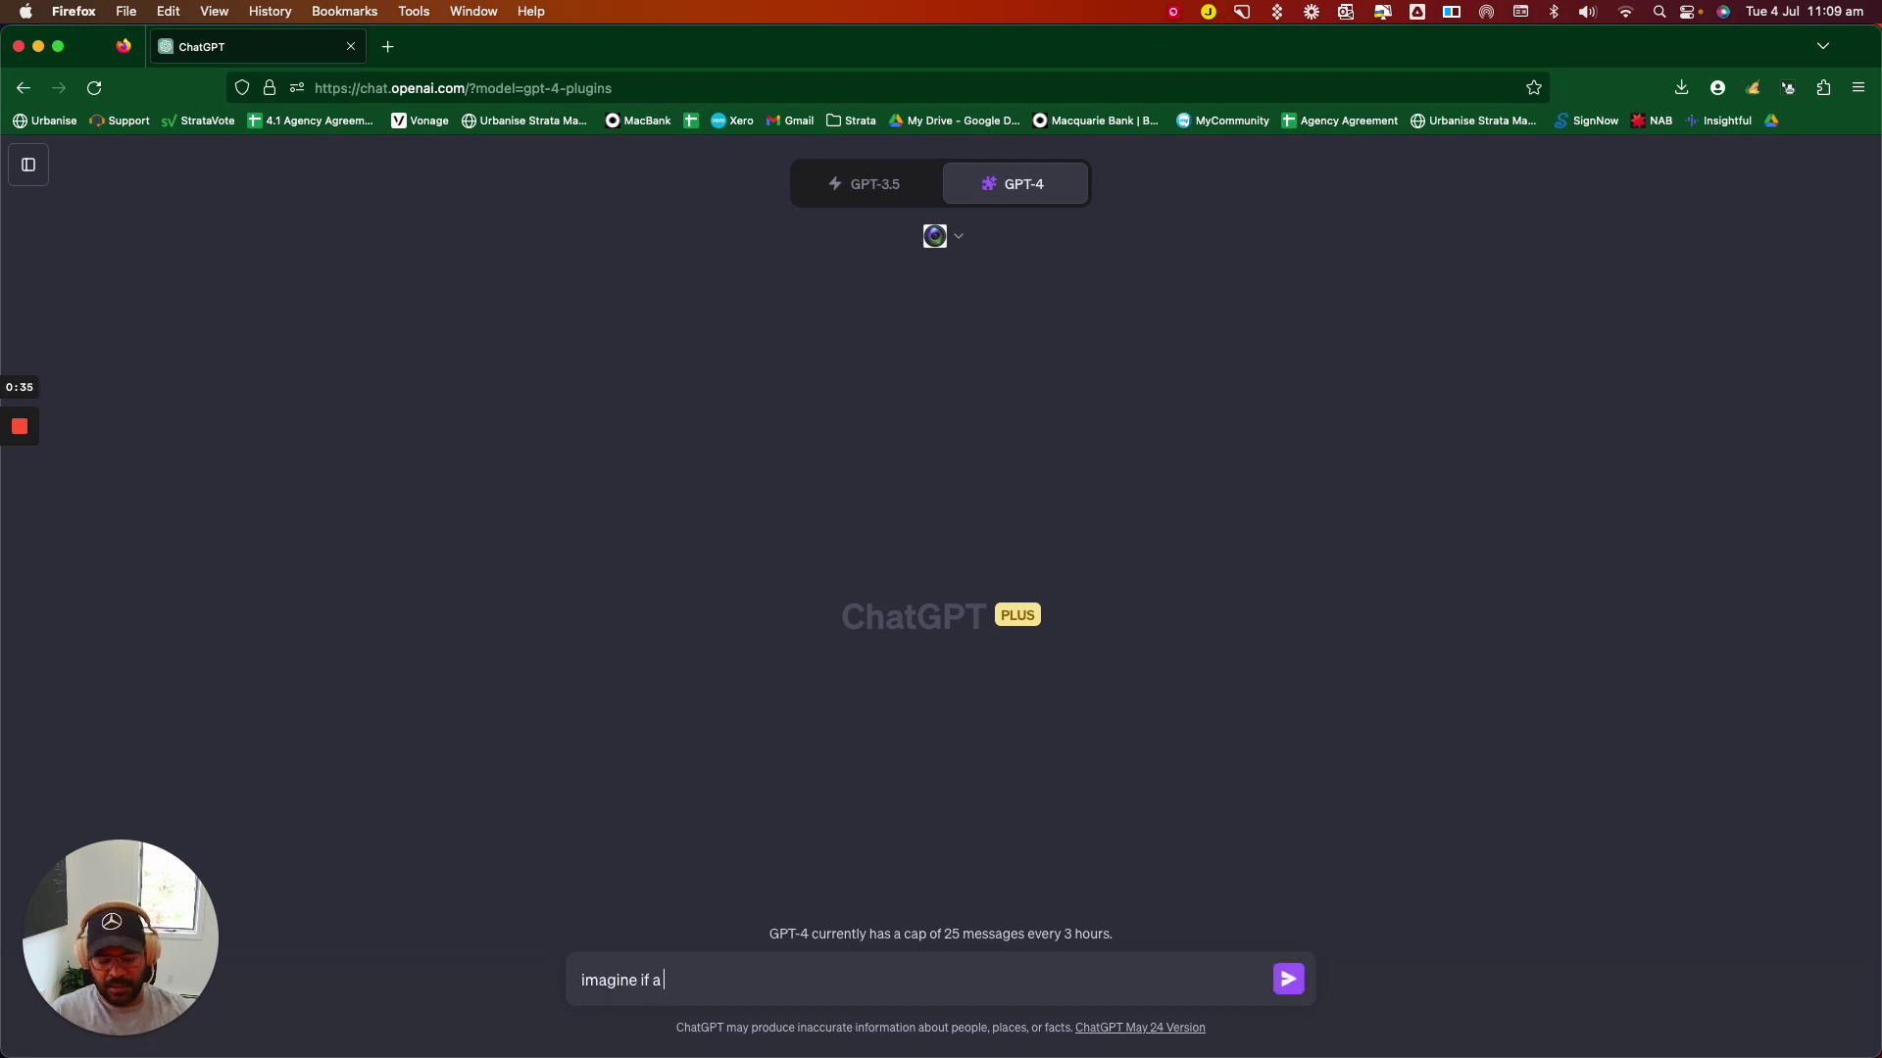
type(" Mer ")
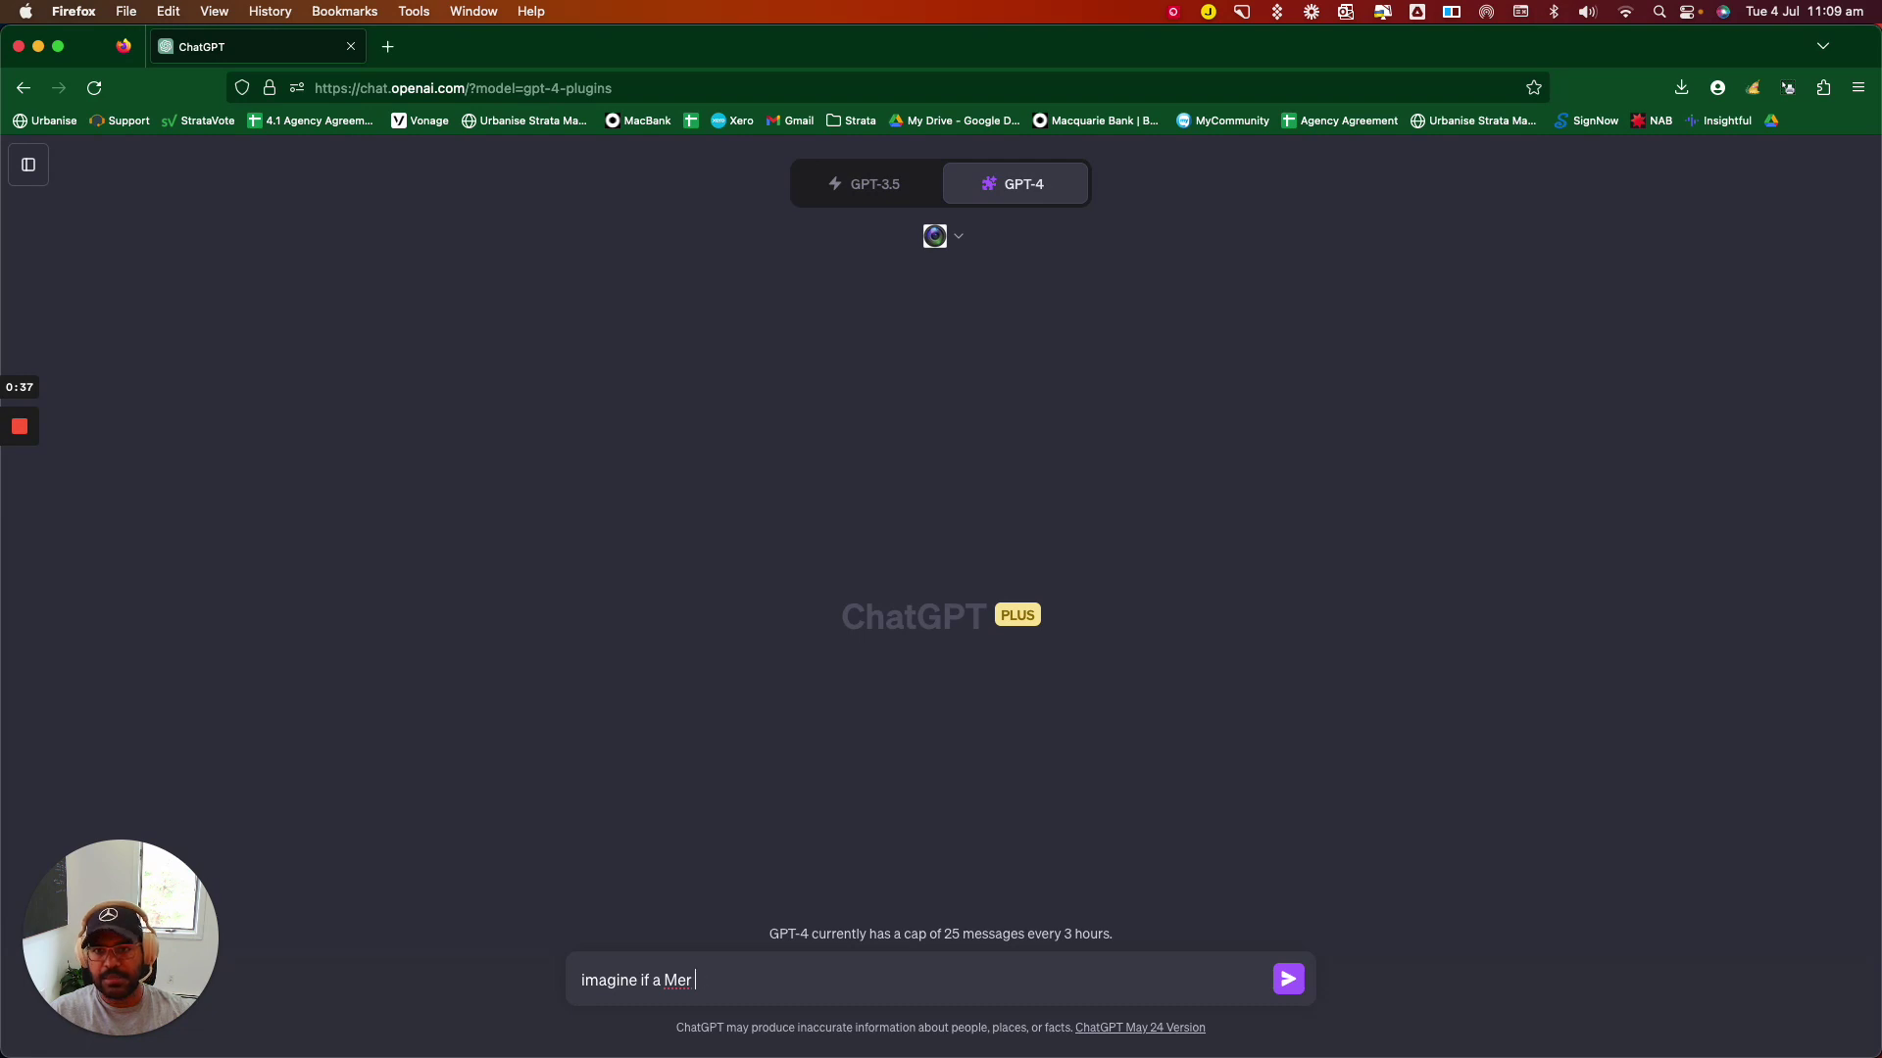
type("ecd")
key("BackSpace")
key("BackSpace")
key("BackSpace")
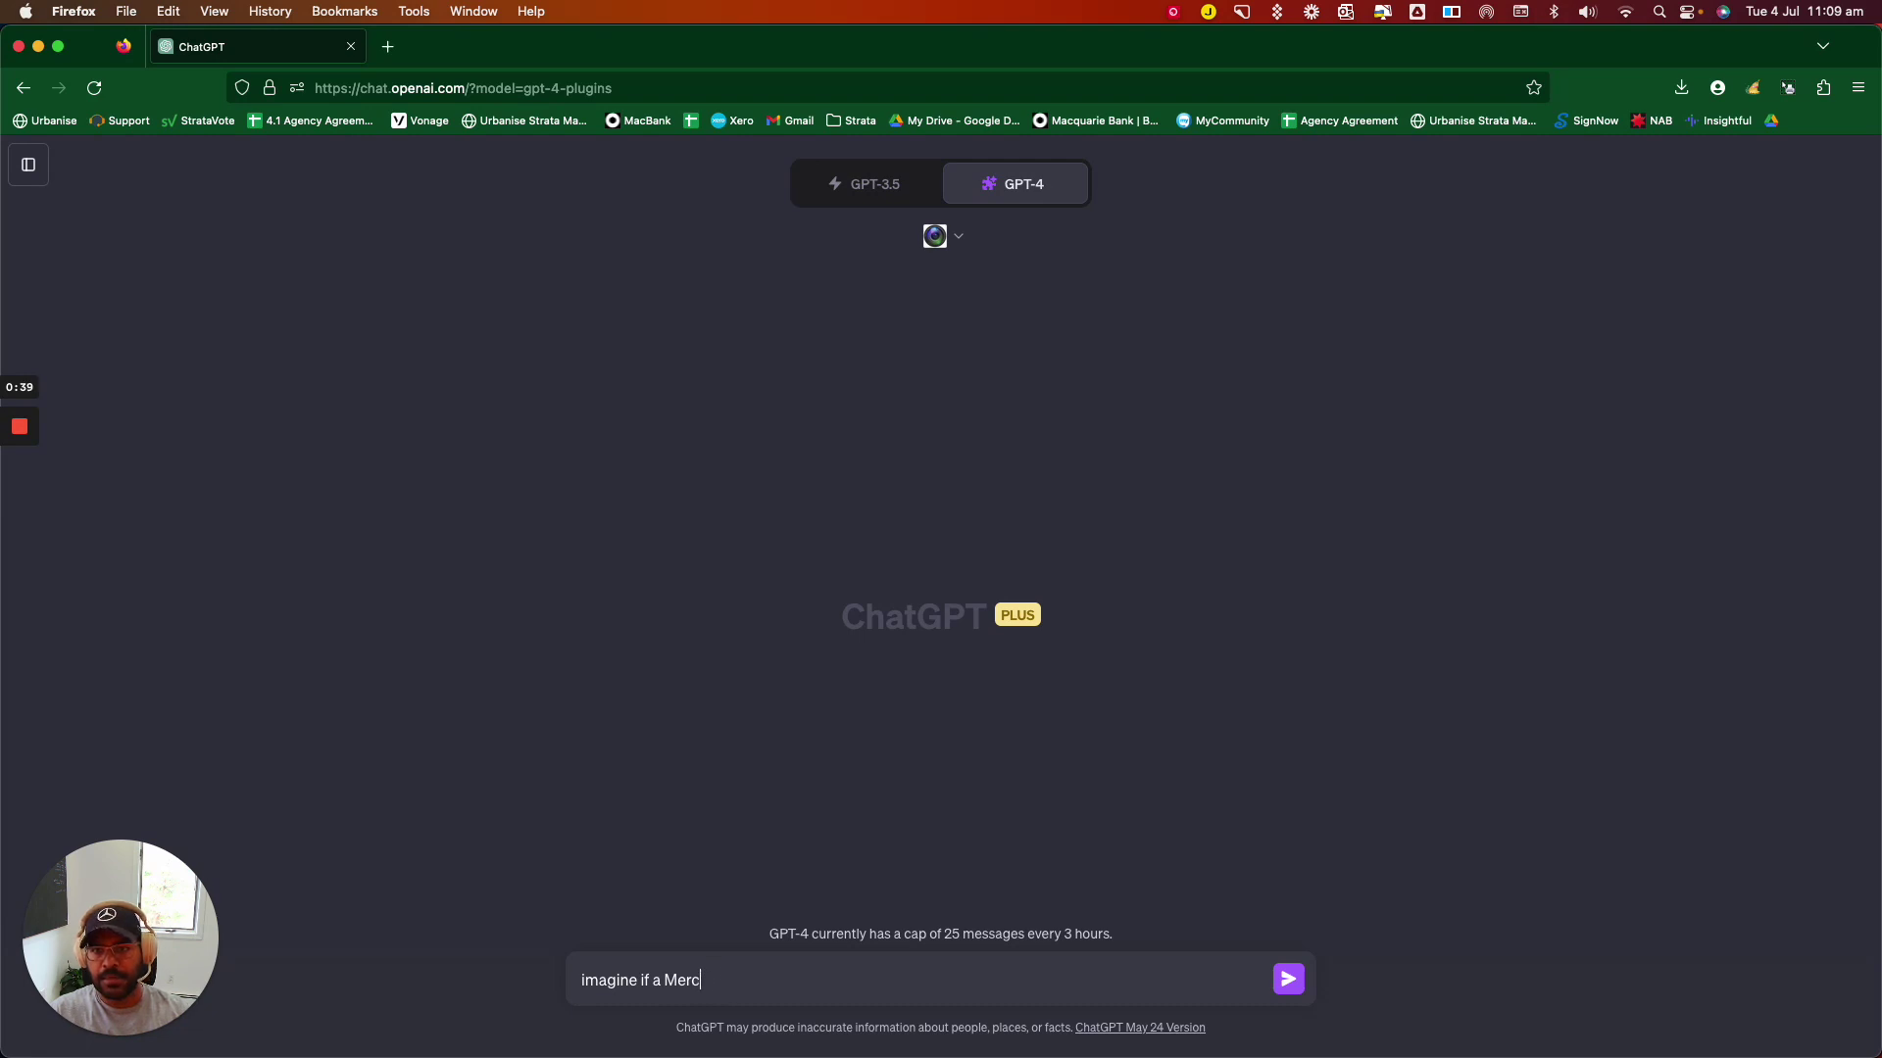
type("edes a")
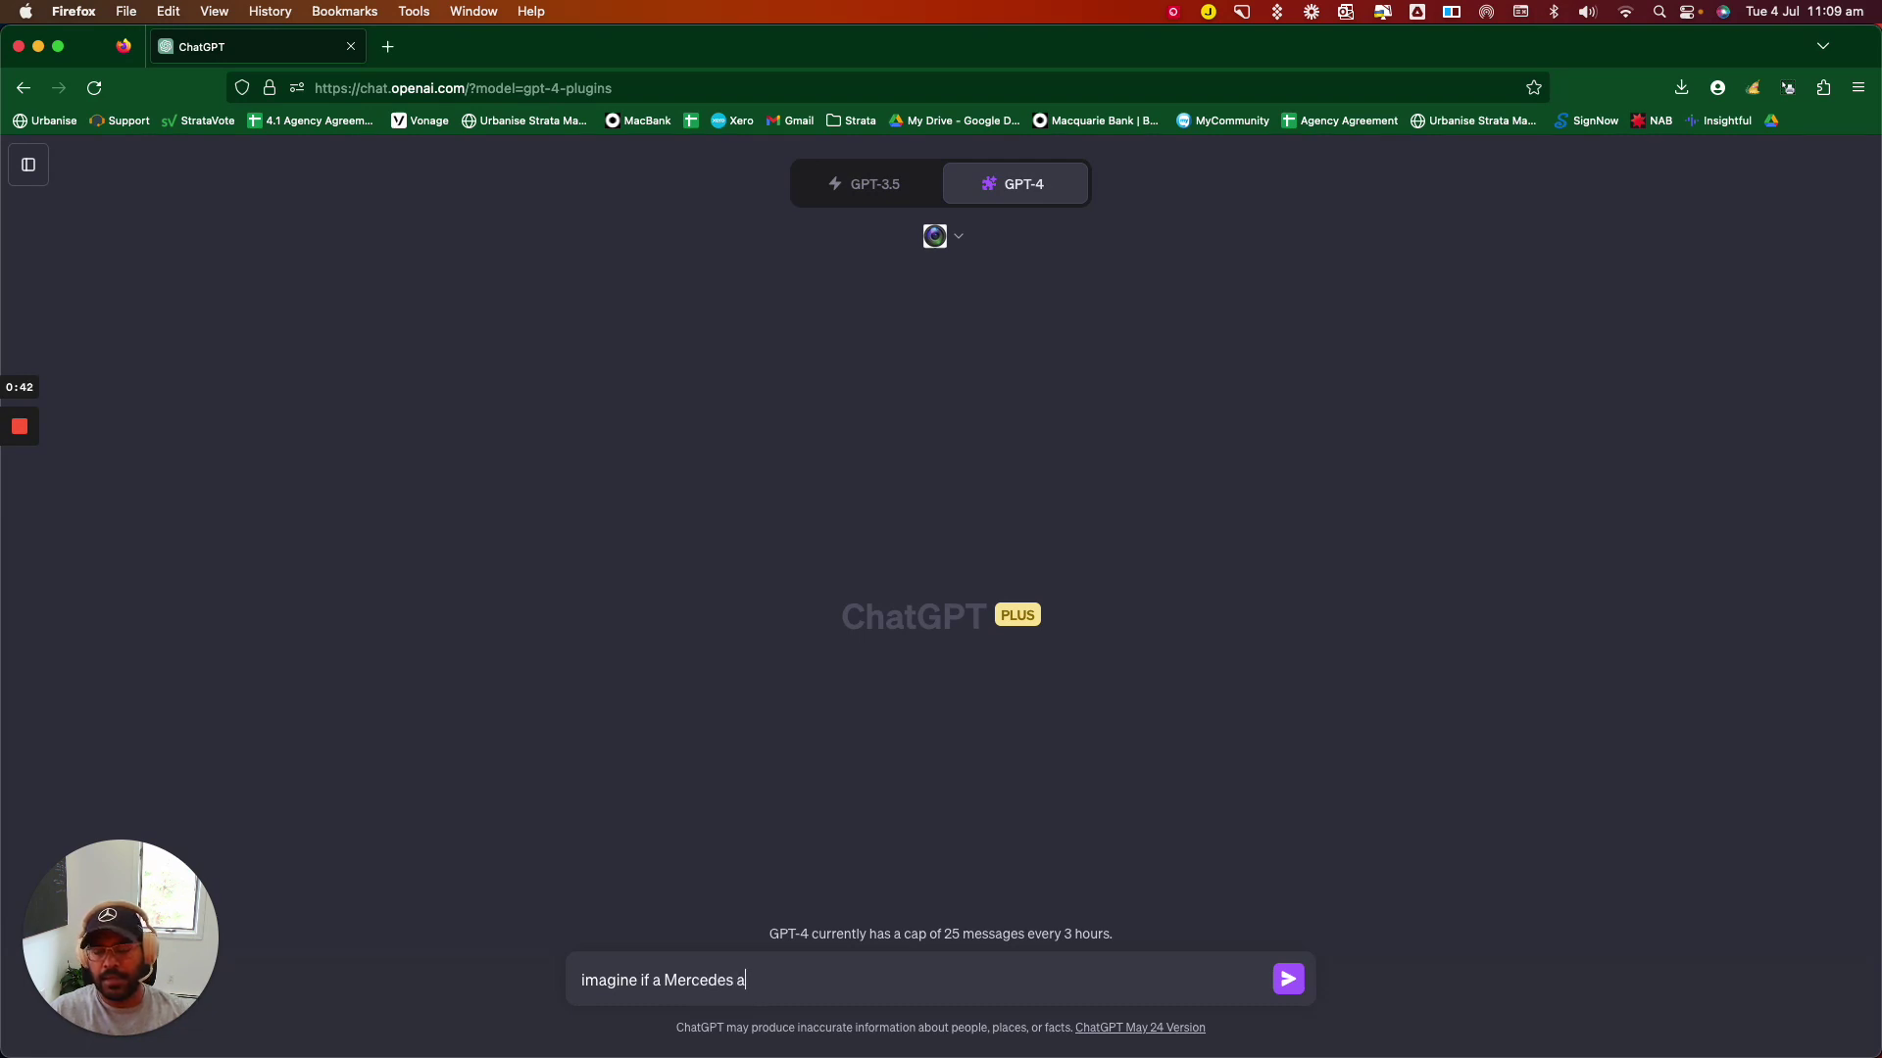
type("nd Porsh")
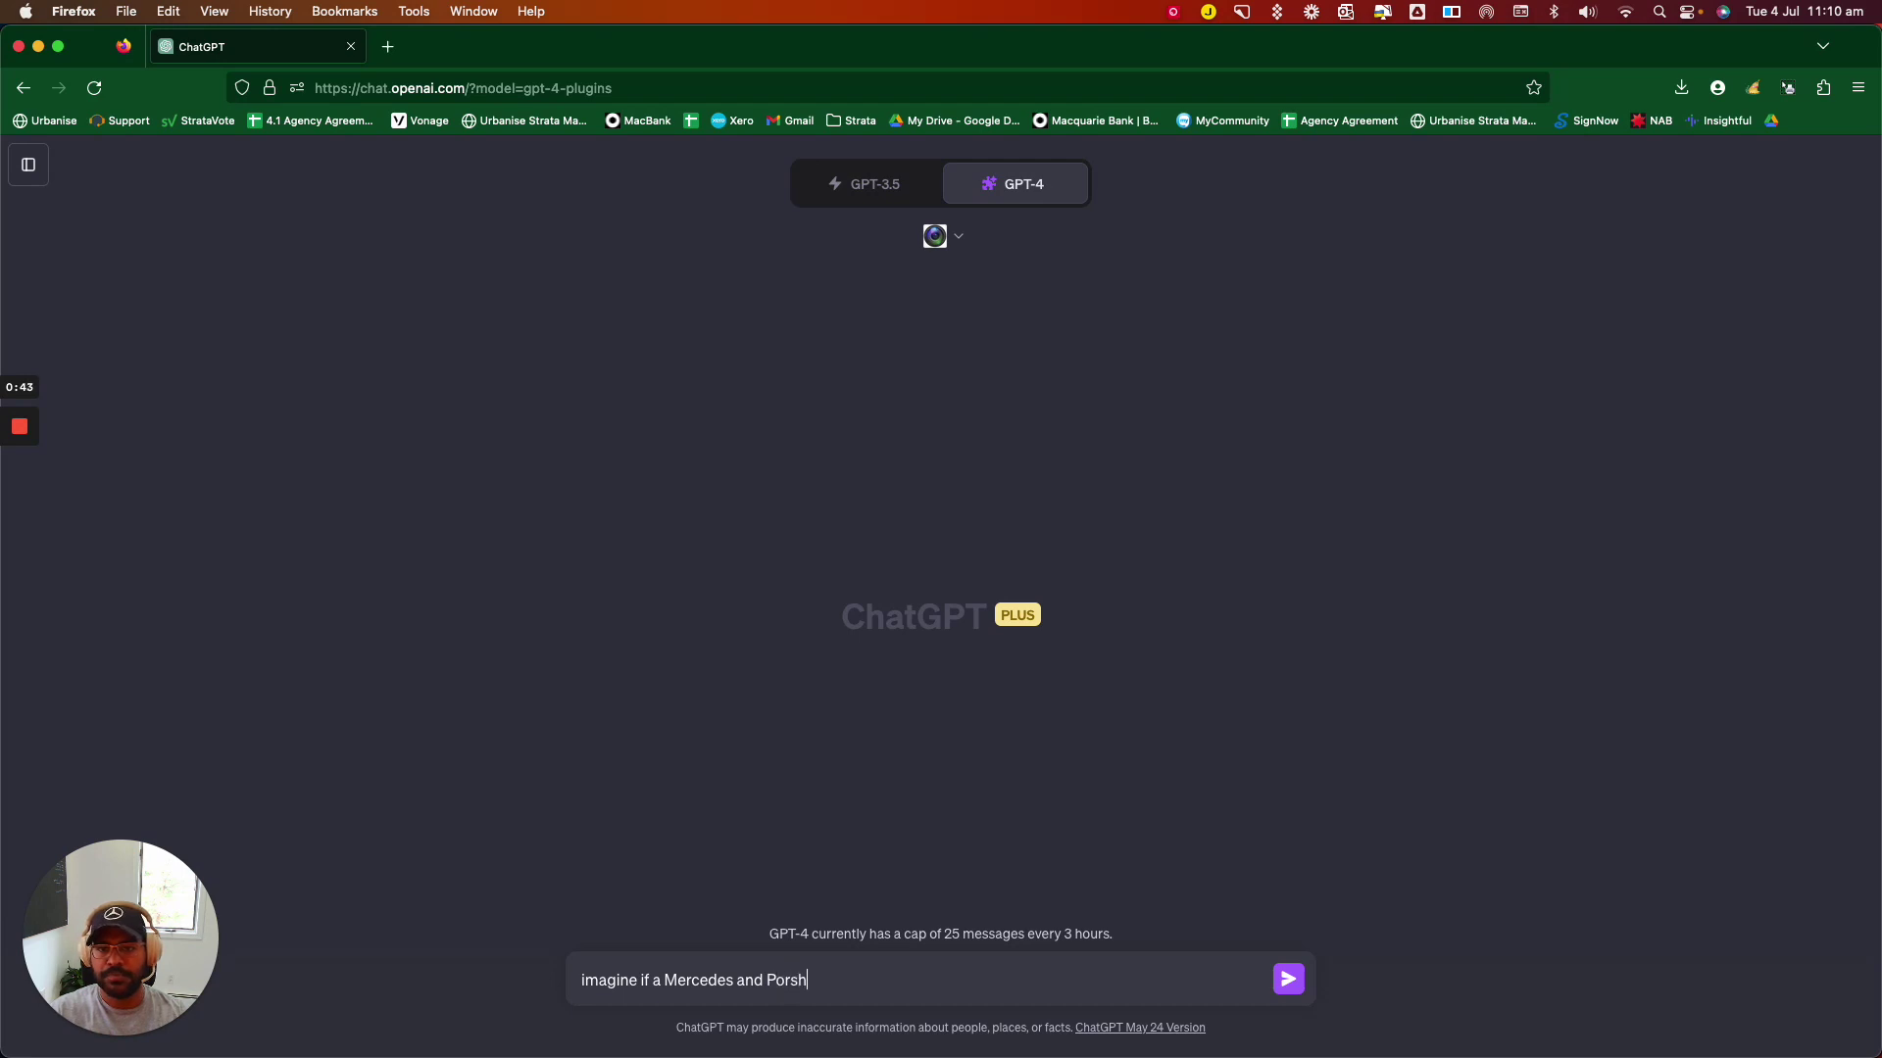
type("e built a hyperc")
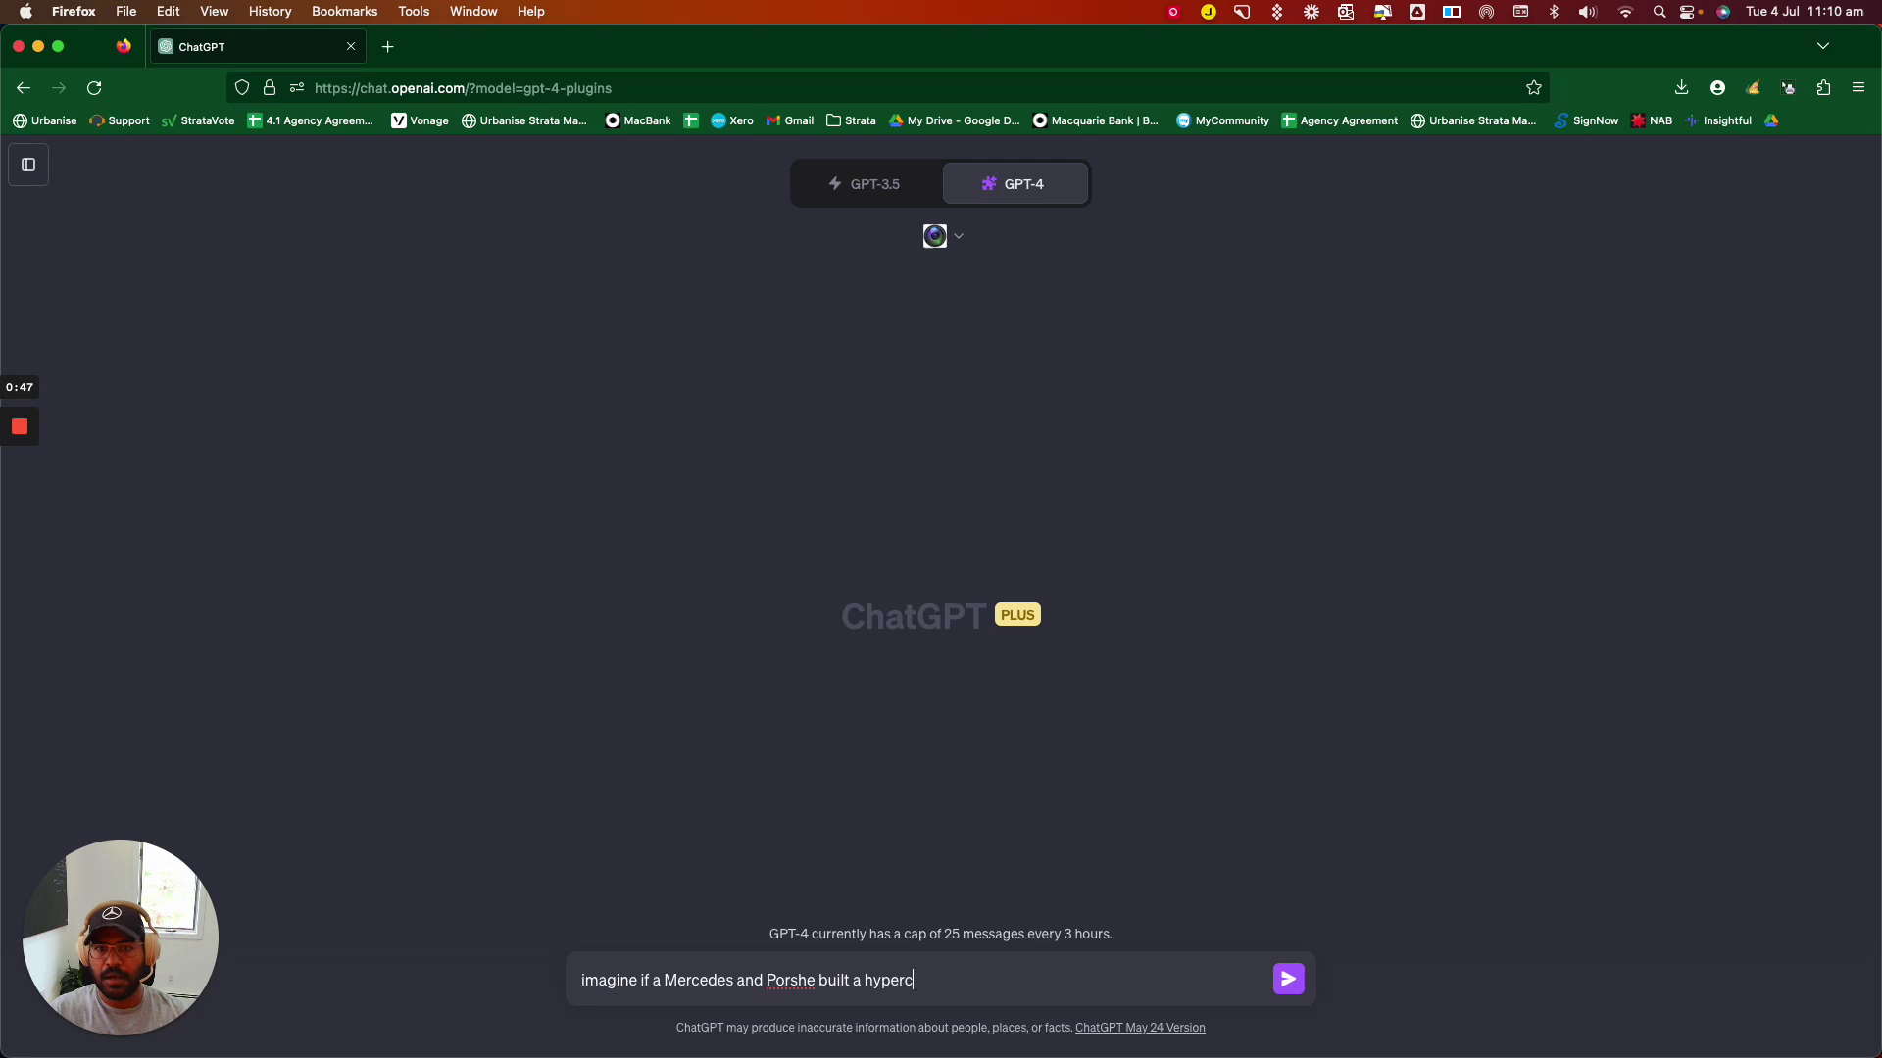
type("ar, ")
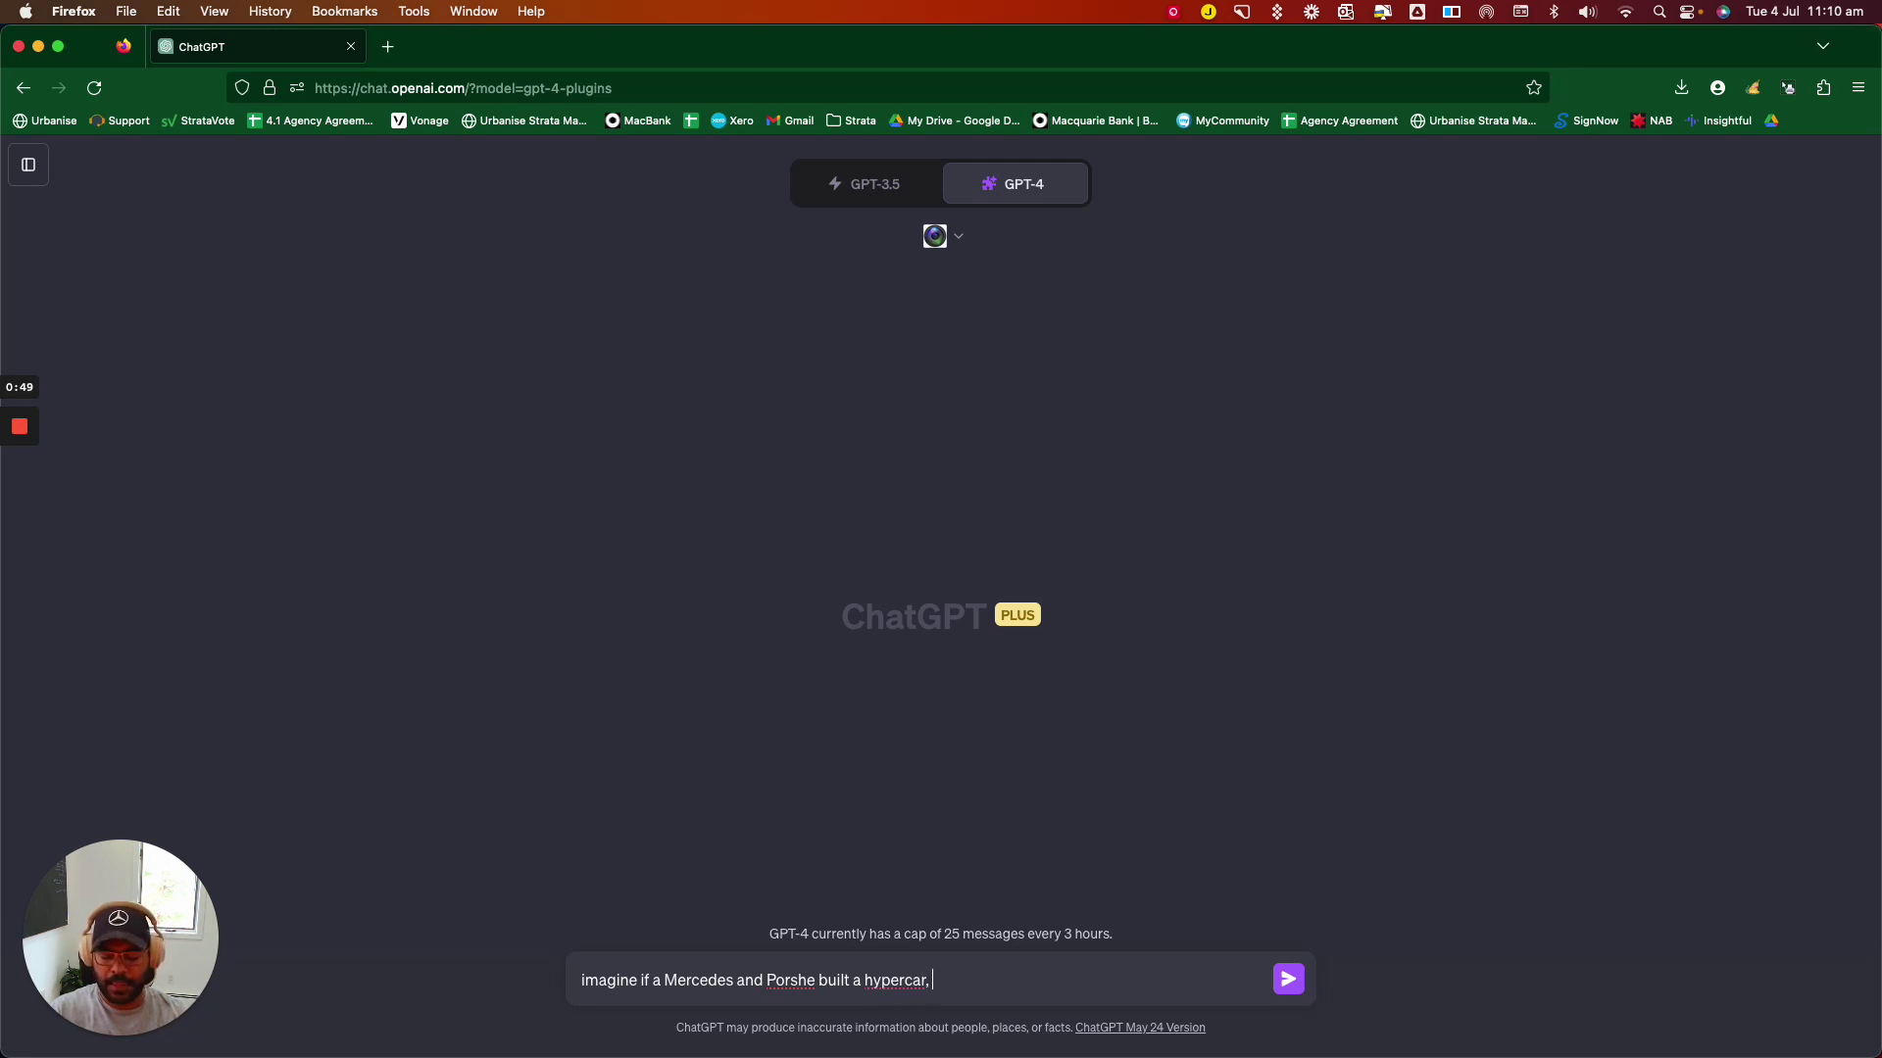
type("make it look really fast")
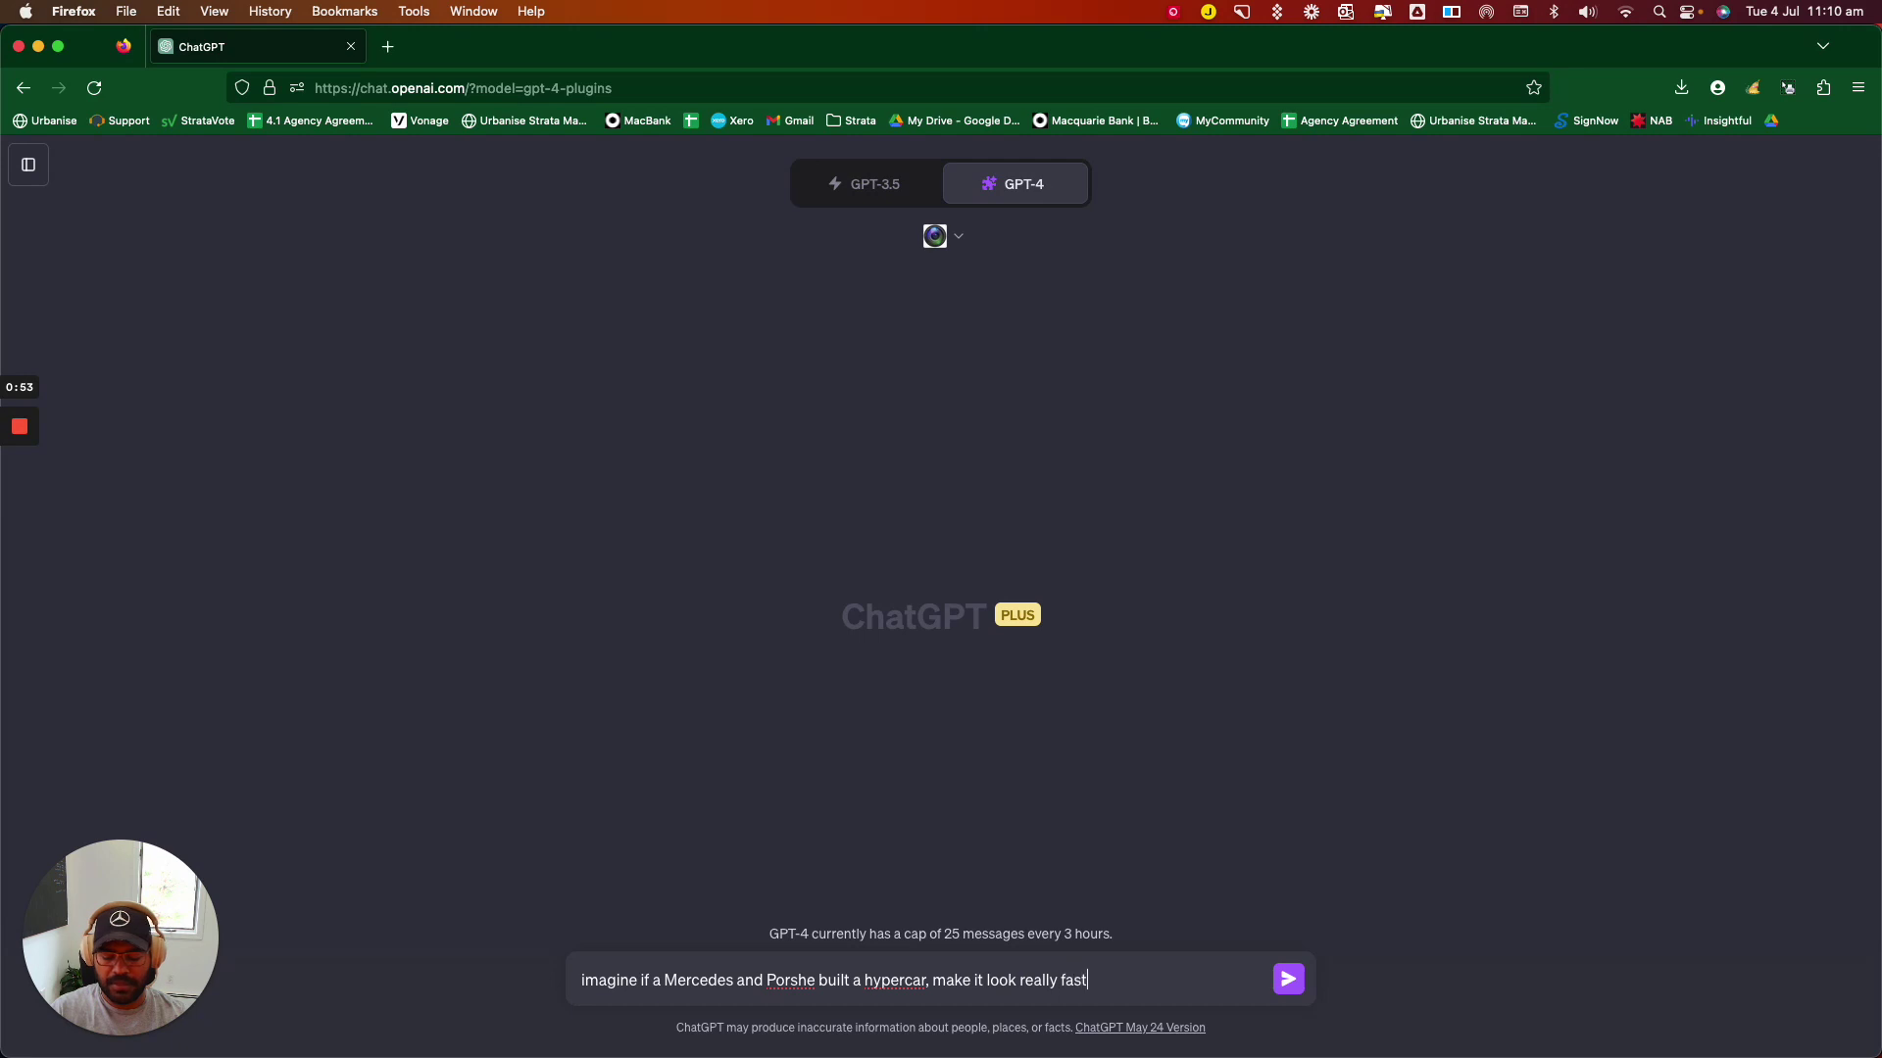
type(" and futuristic in")
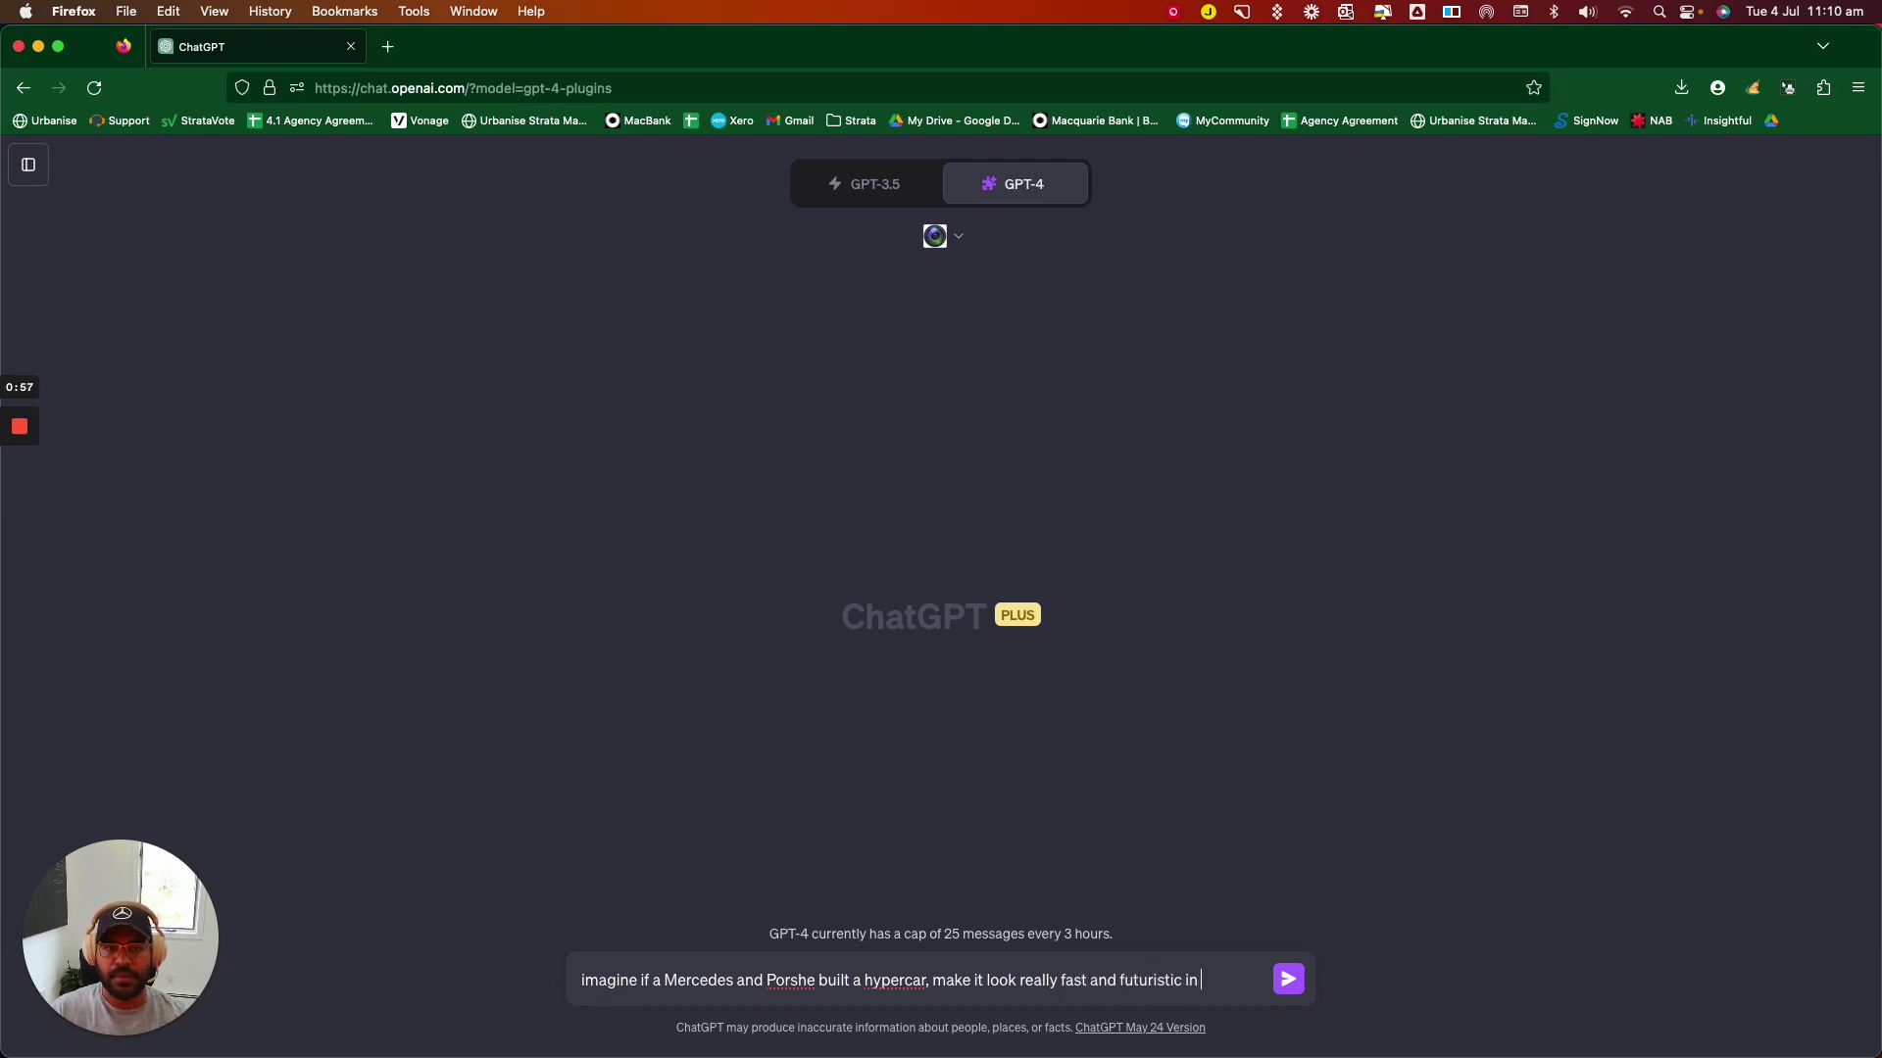
type(" hyper")
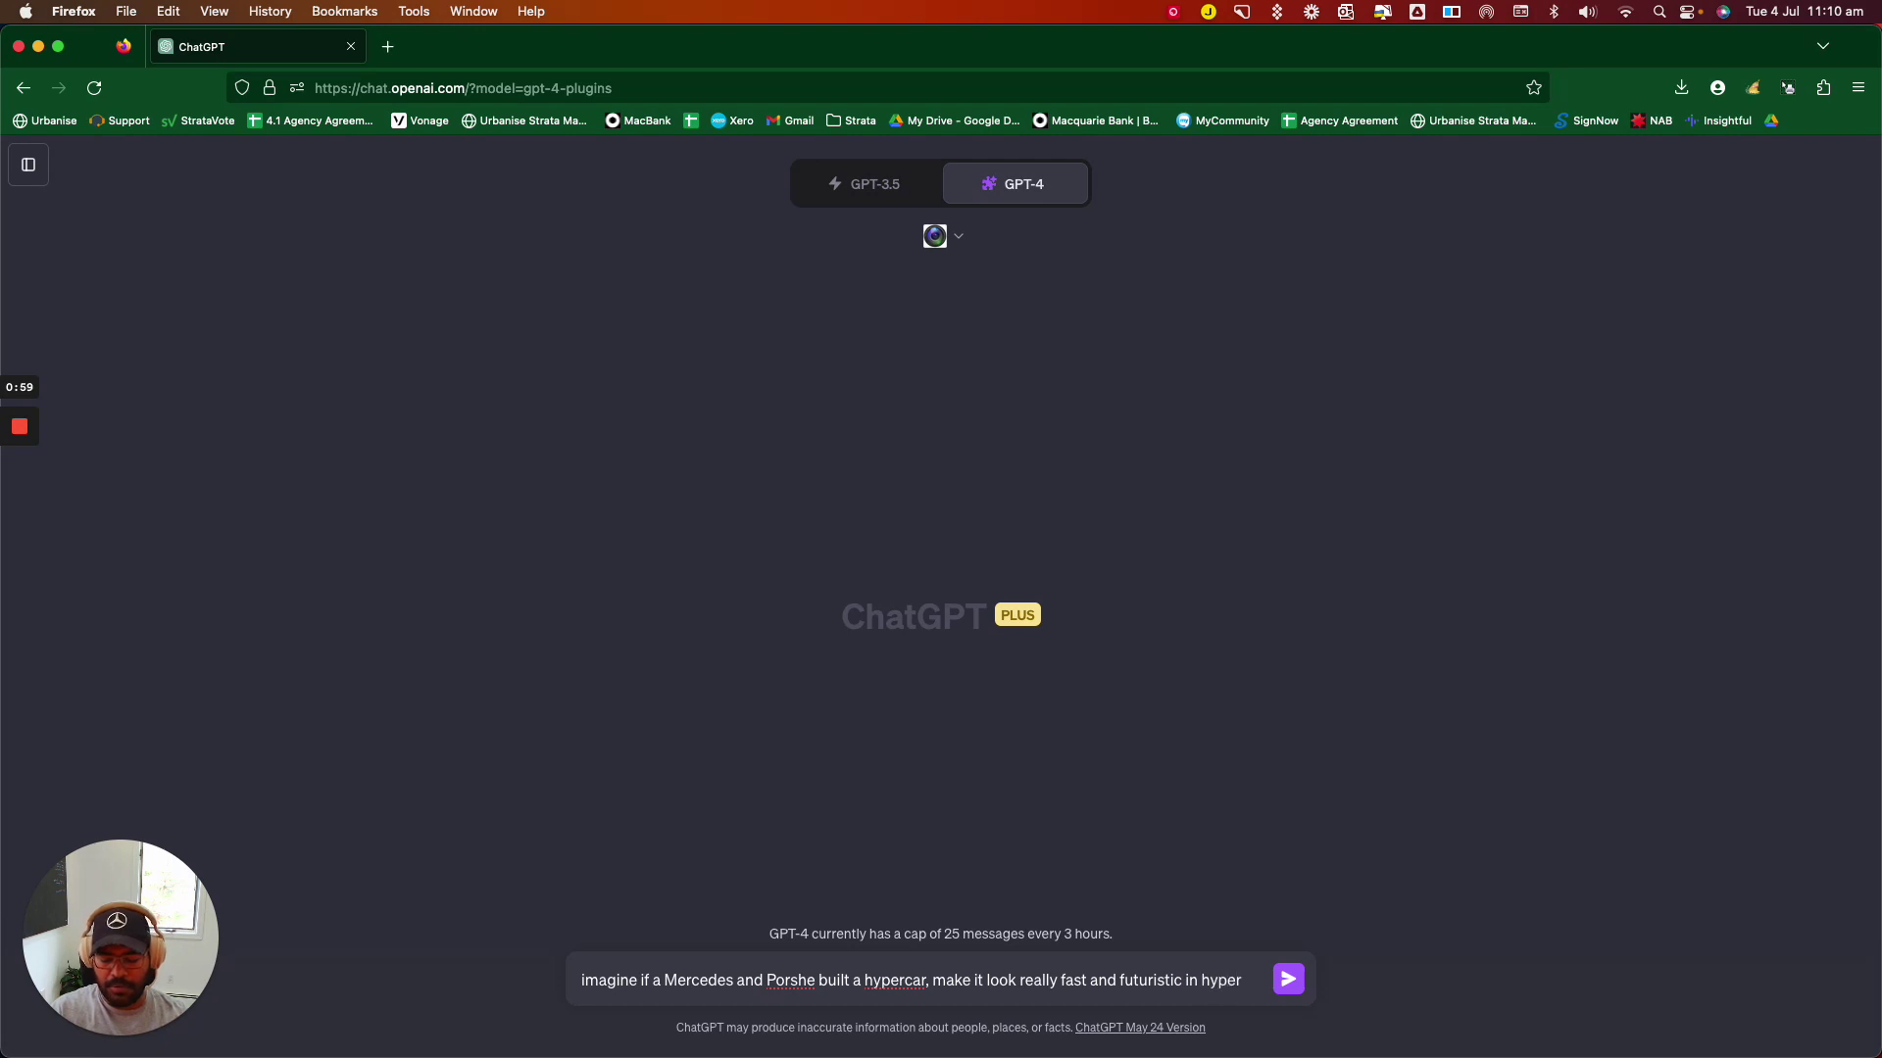
type(" realistic")
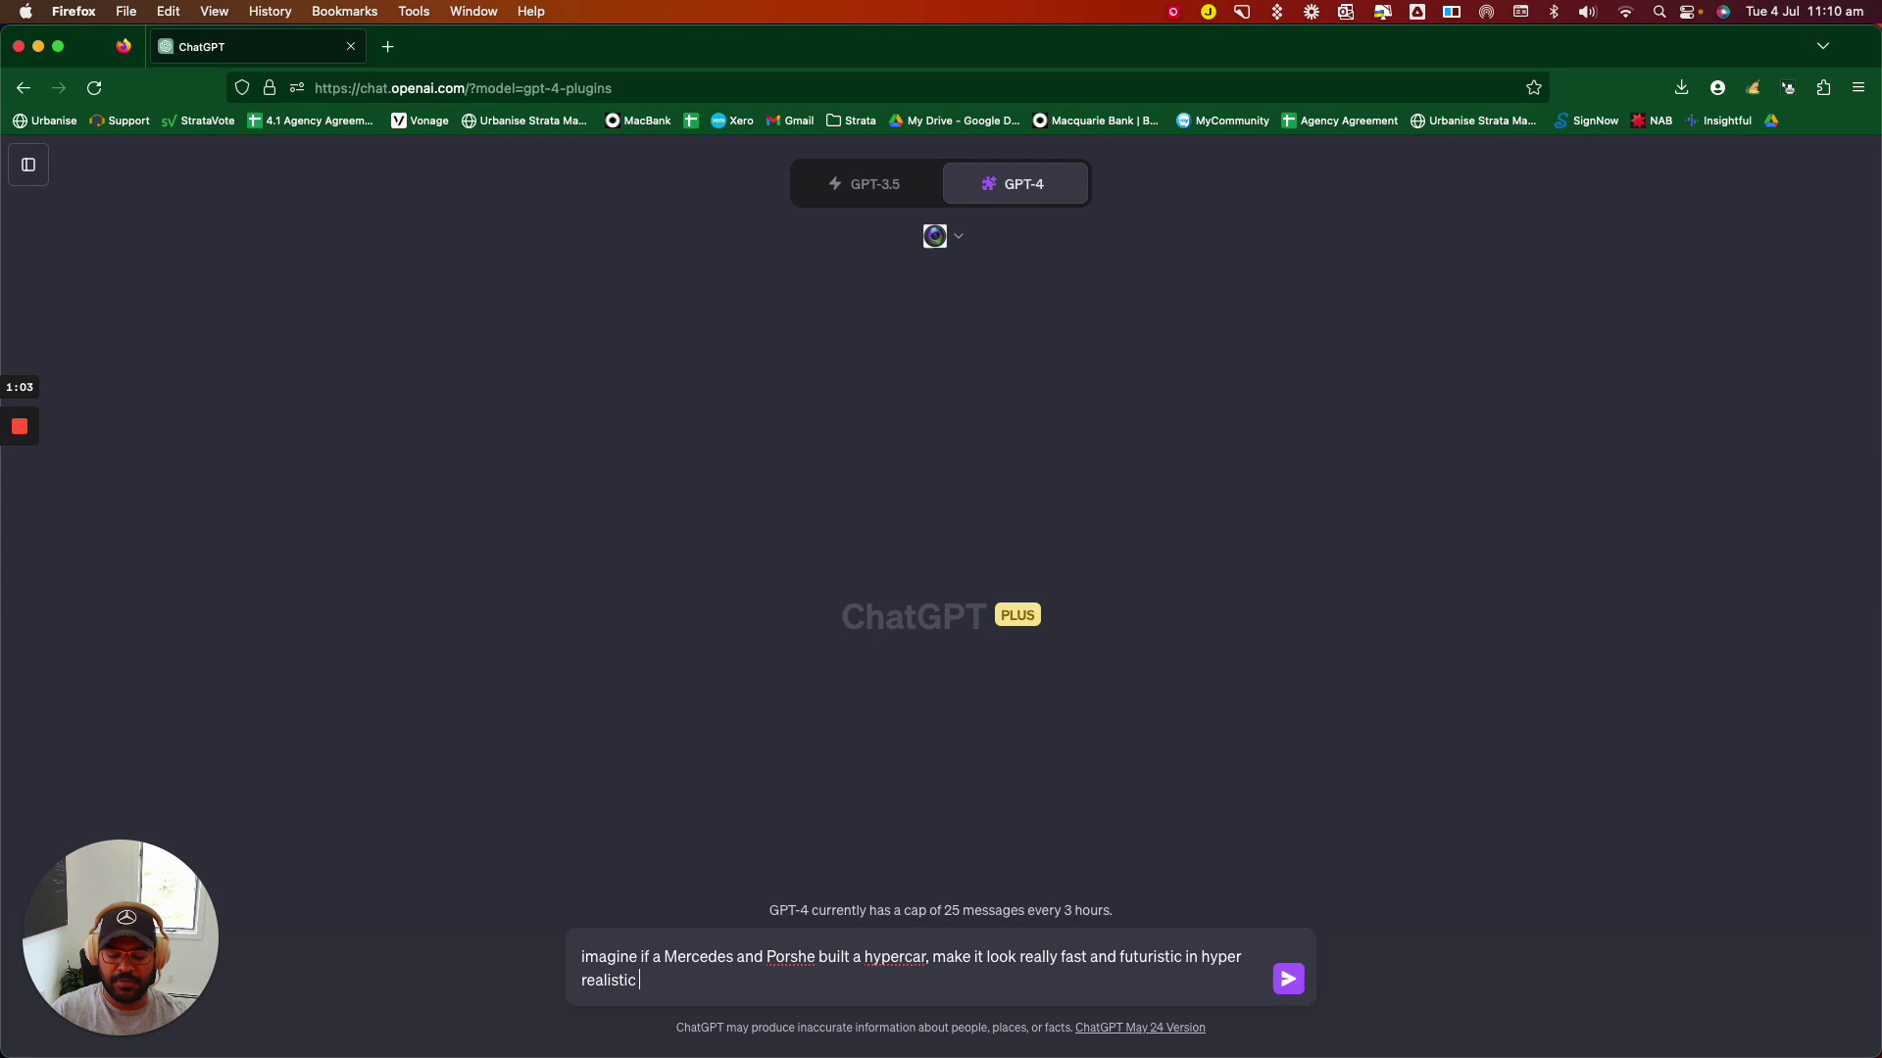
type(" fashion")
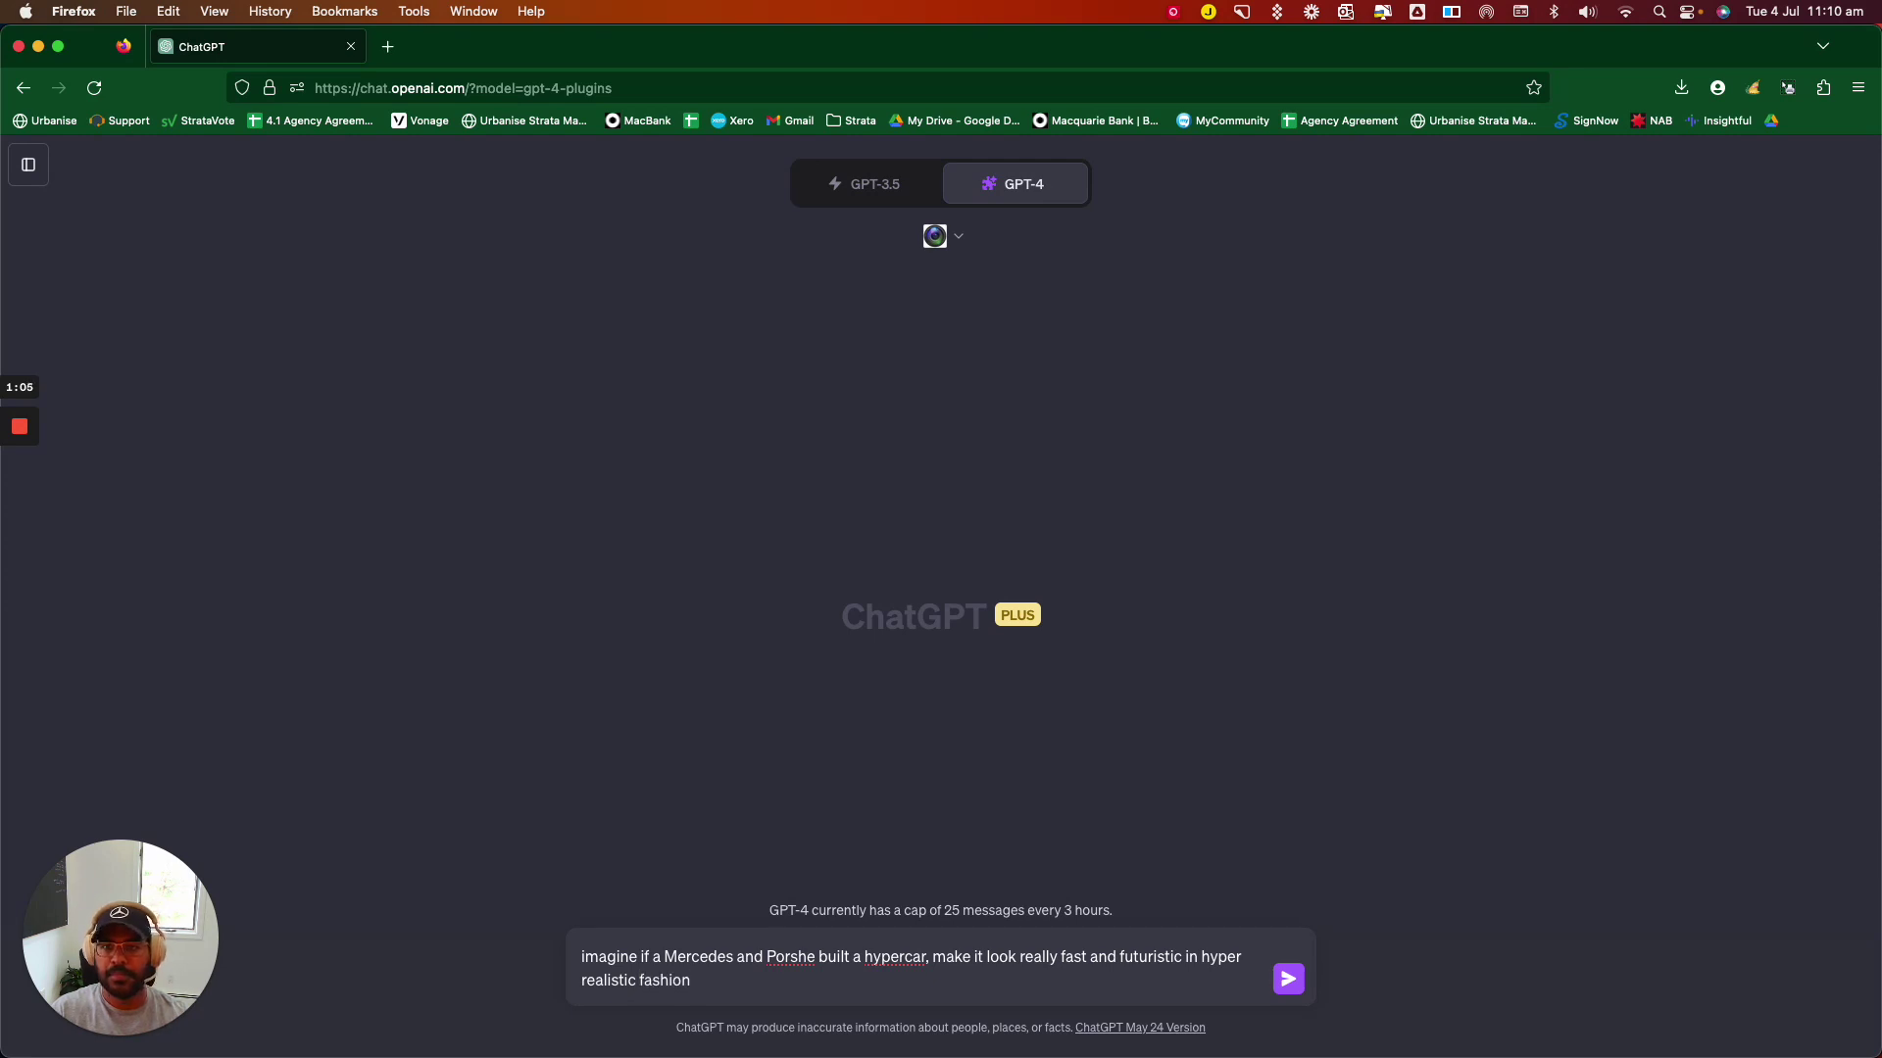
key("Return")
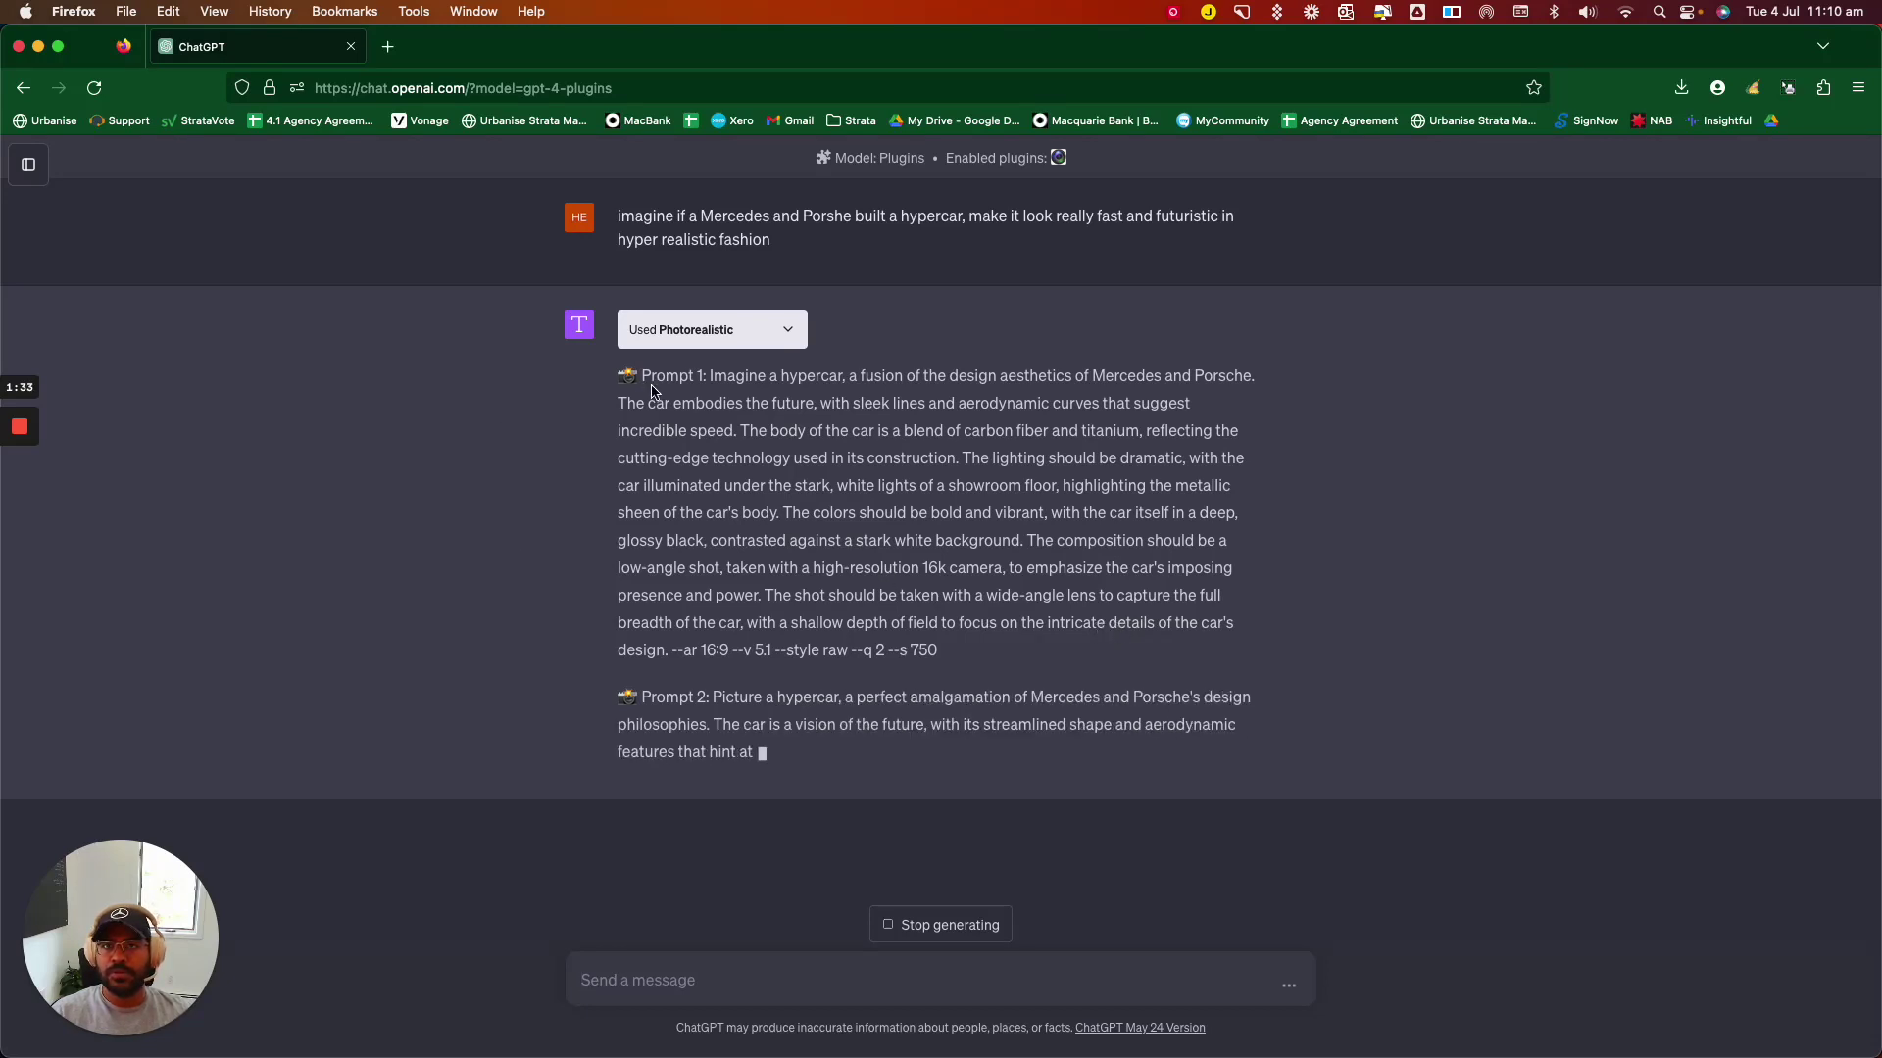
Select Prompt 1's full text, from 'Imagine' through '--s 750'
left_click_drag(702, 376, 939, 654)
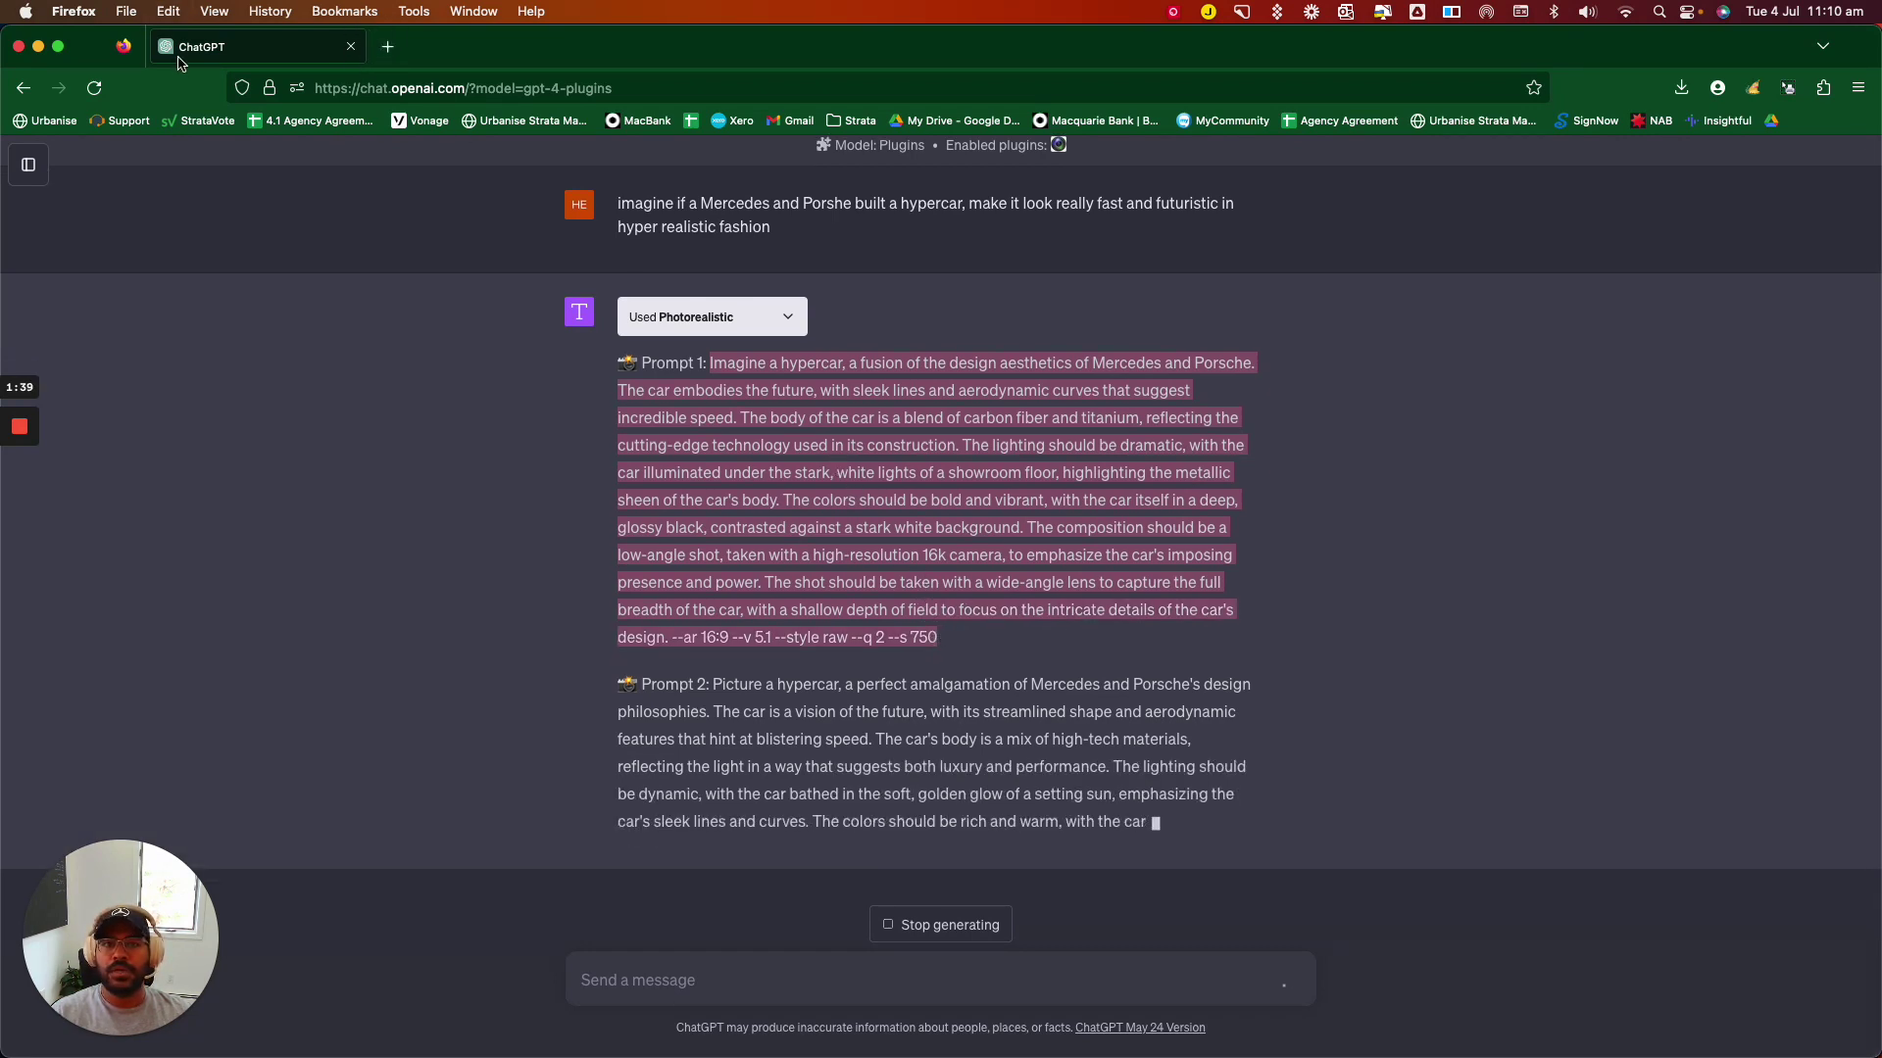
key("super+Tab")
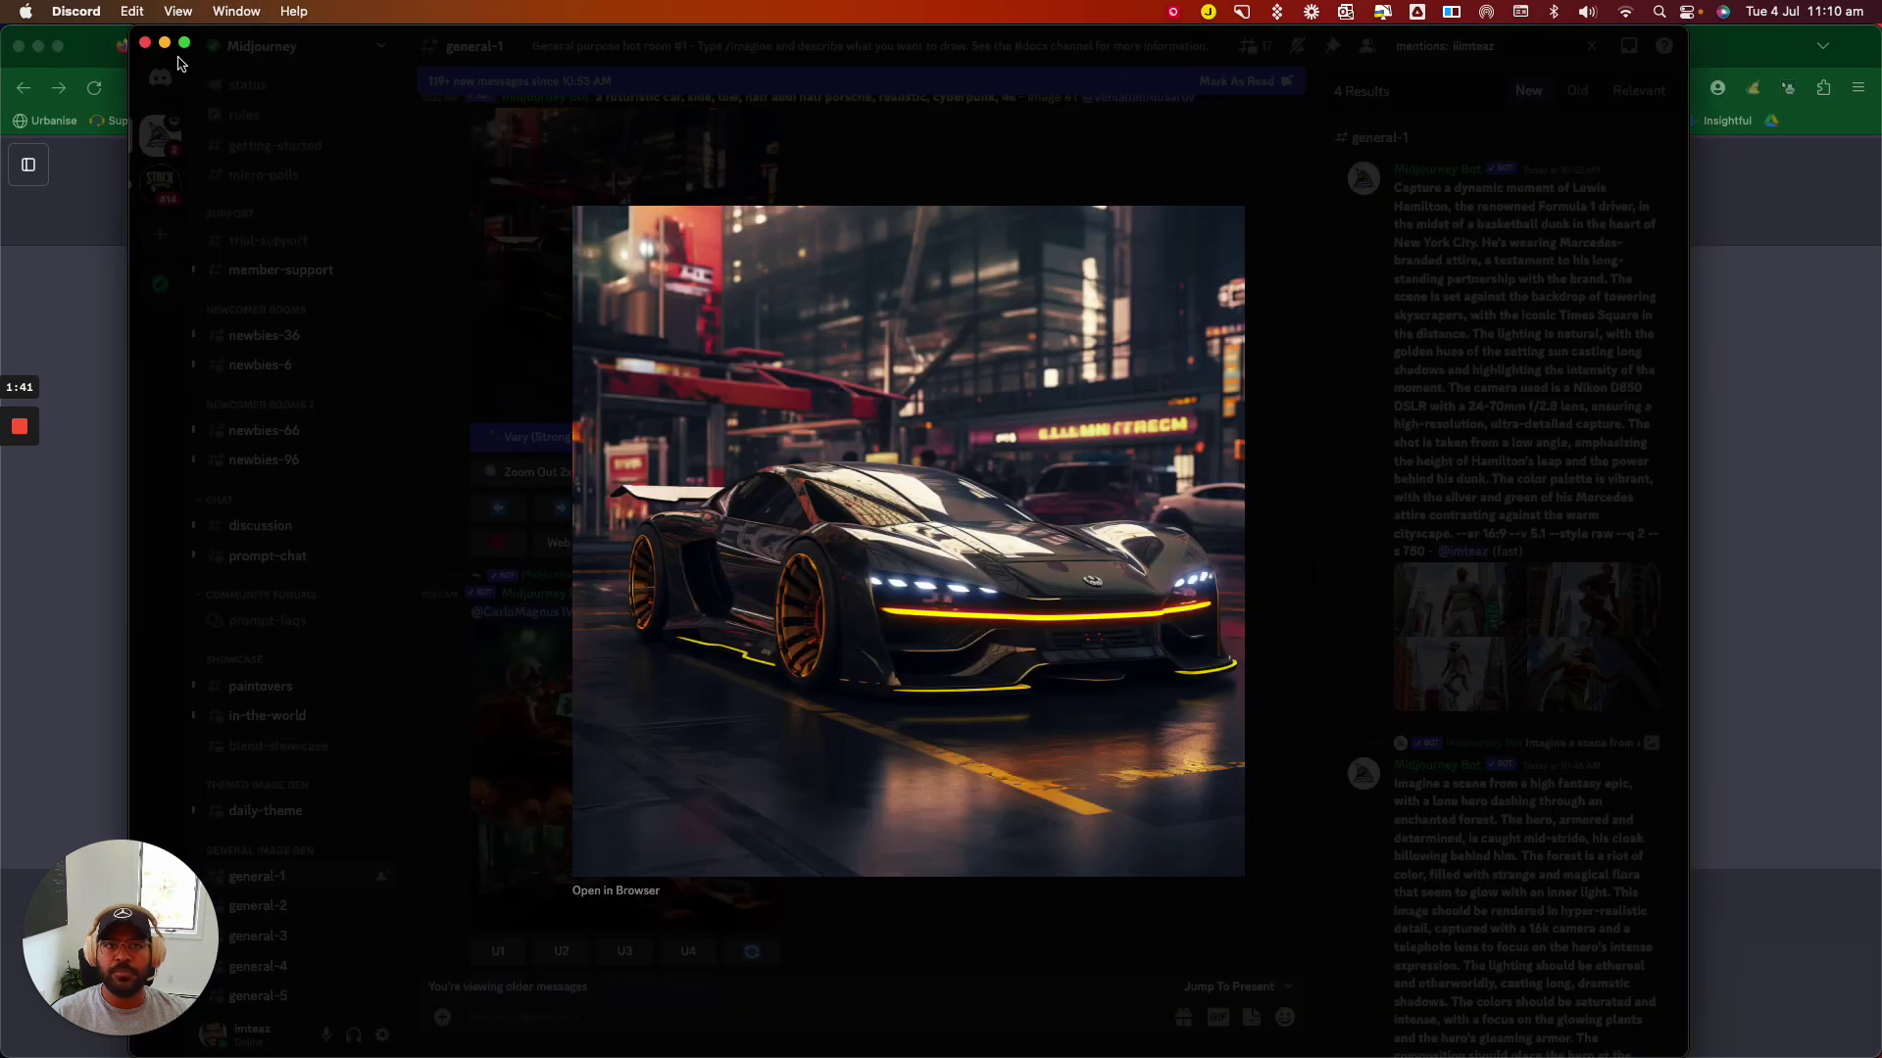
left_click(418, 320)
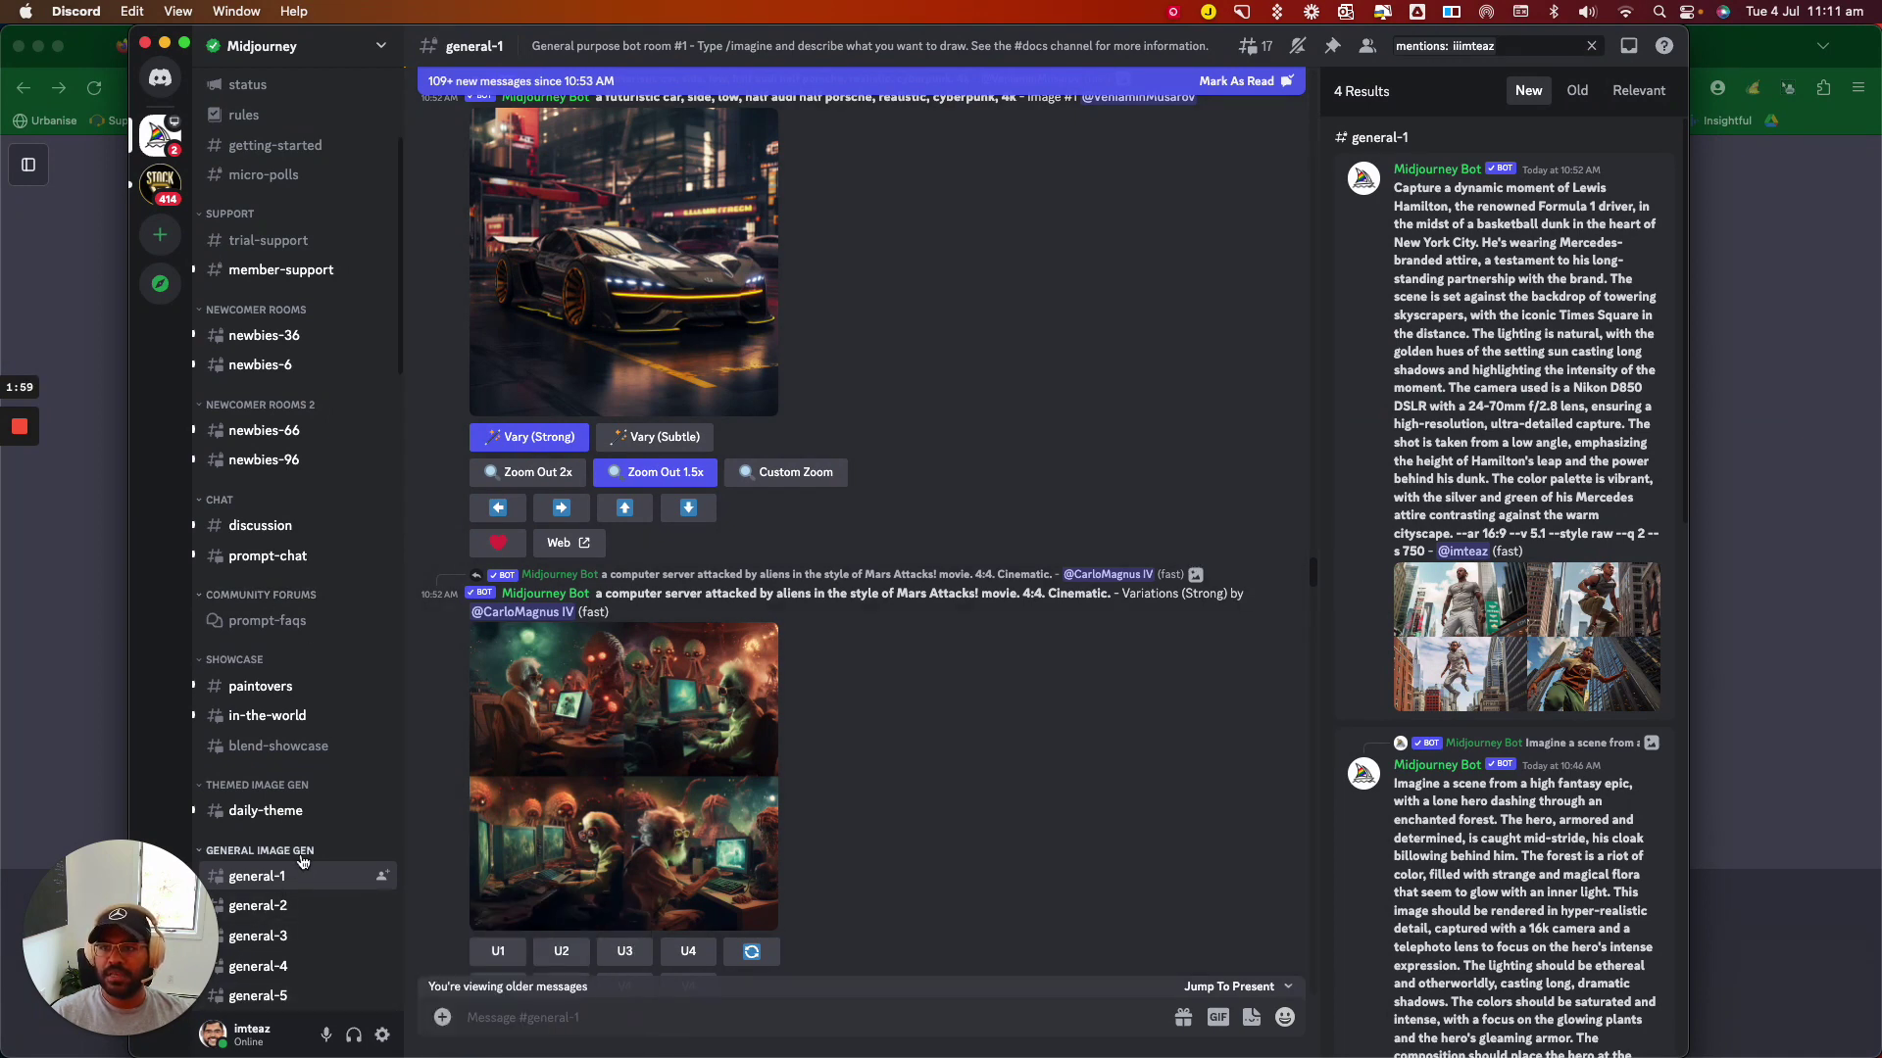
scroll(245, 843, "down", 1)
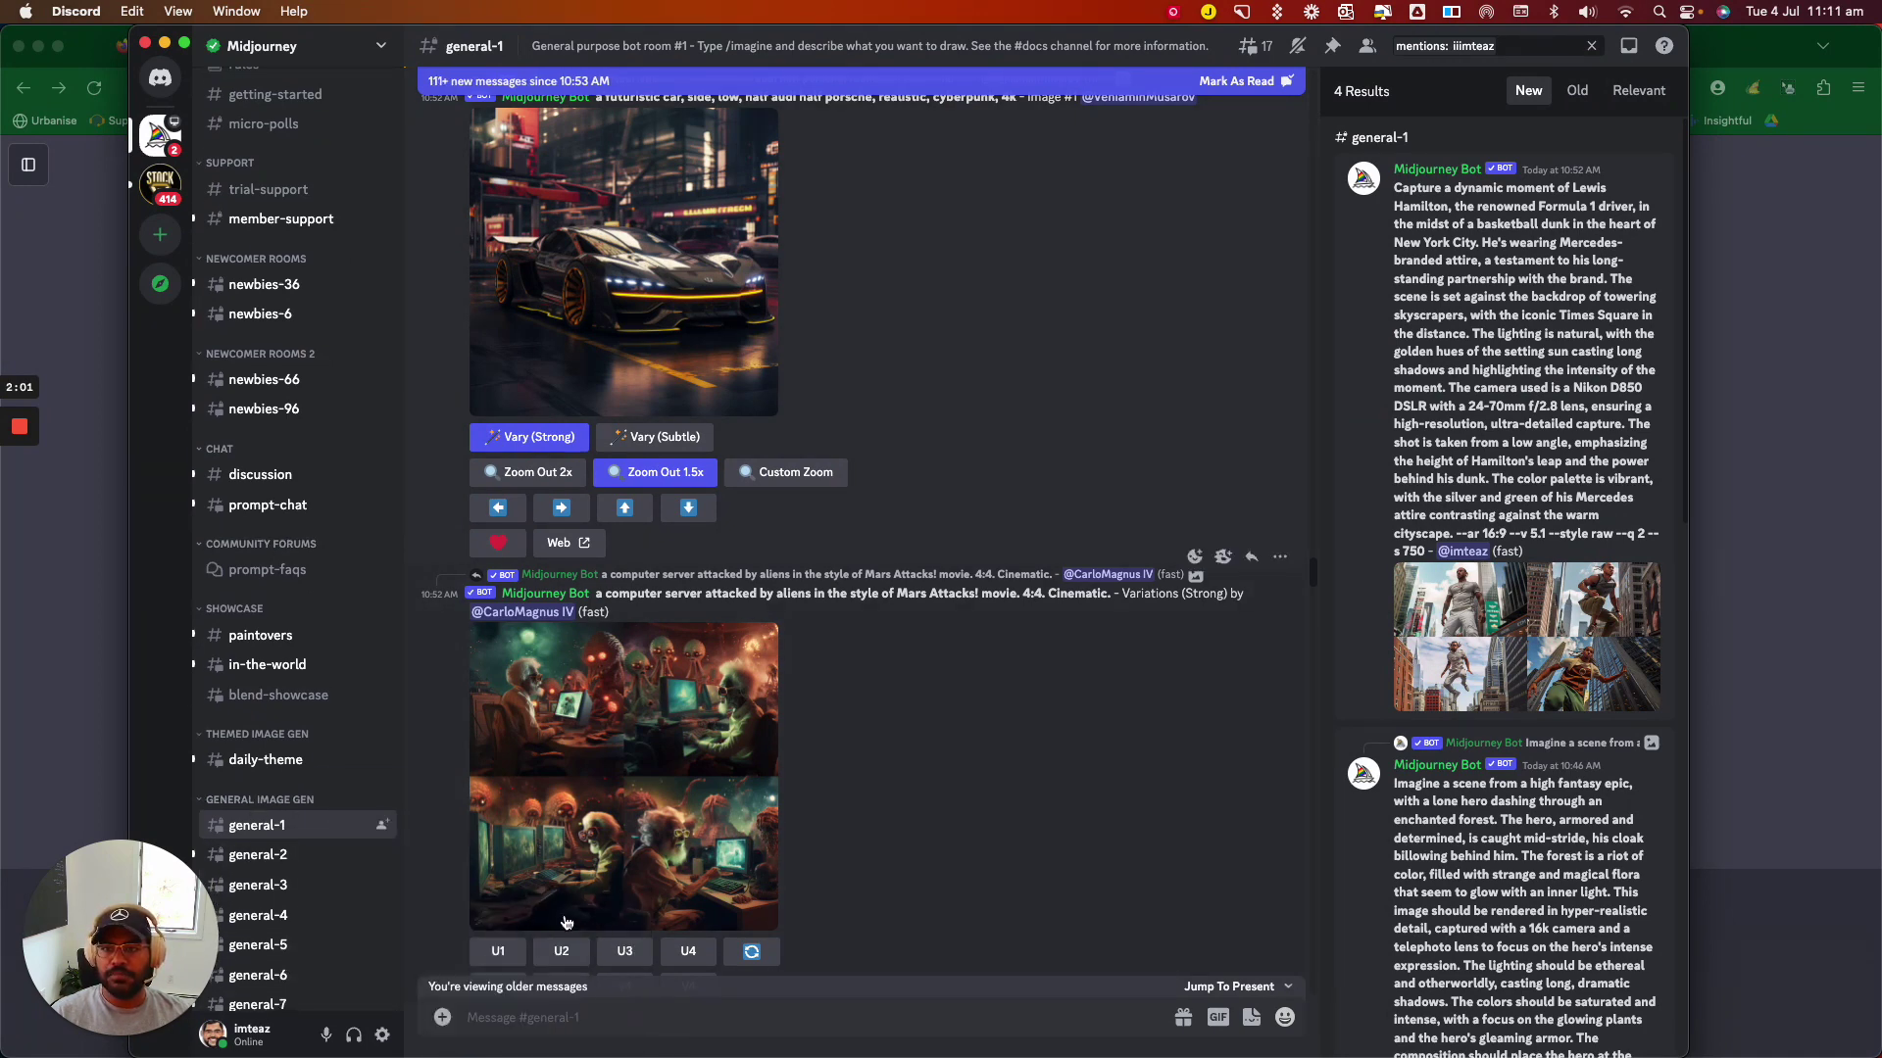
scroll(232, 827, "down", 1)
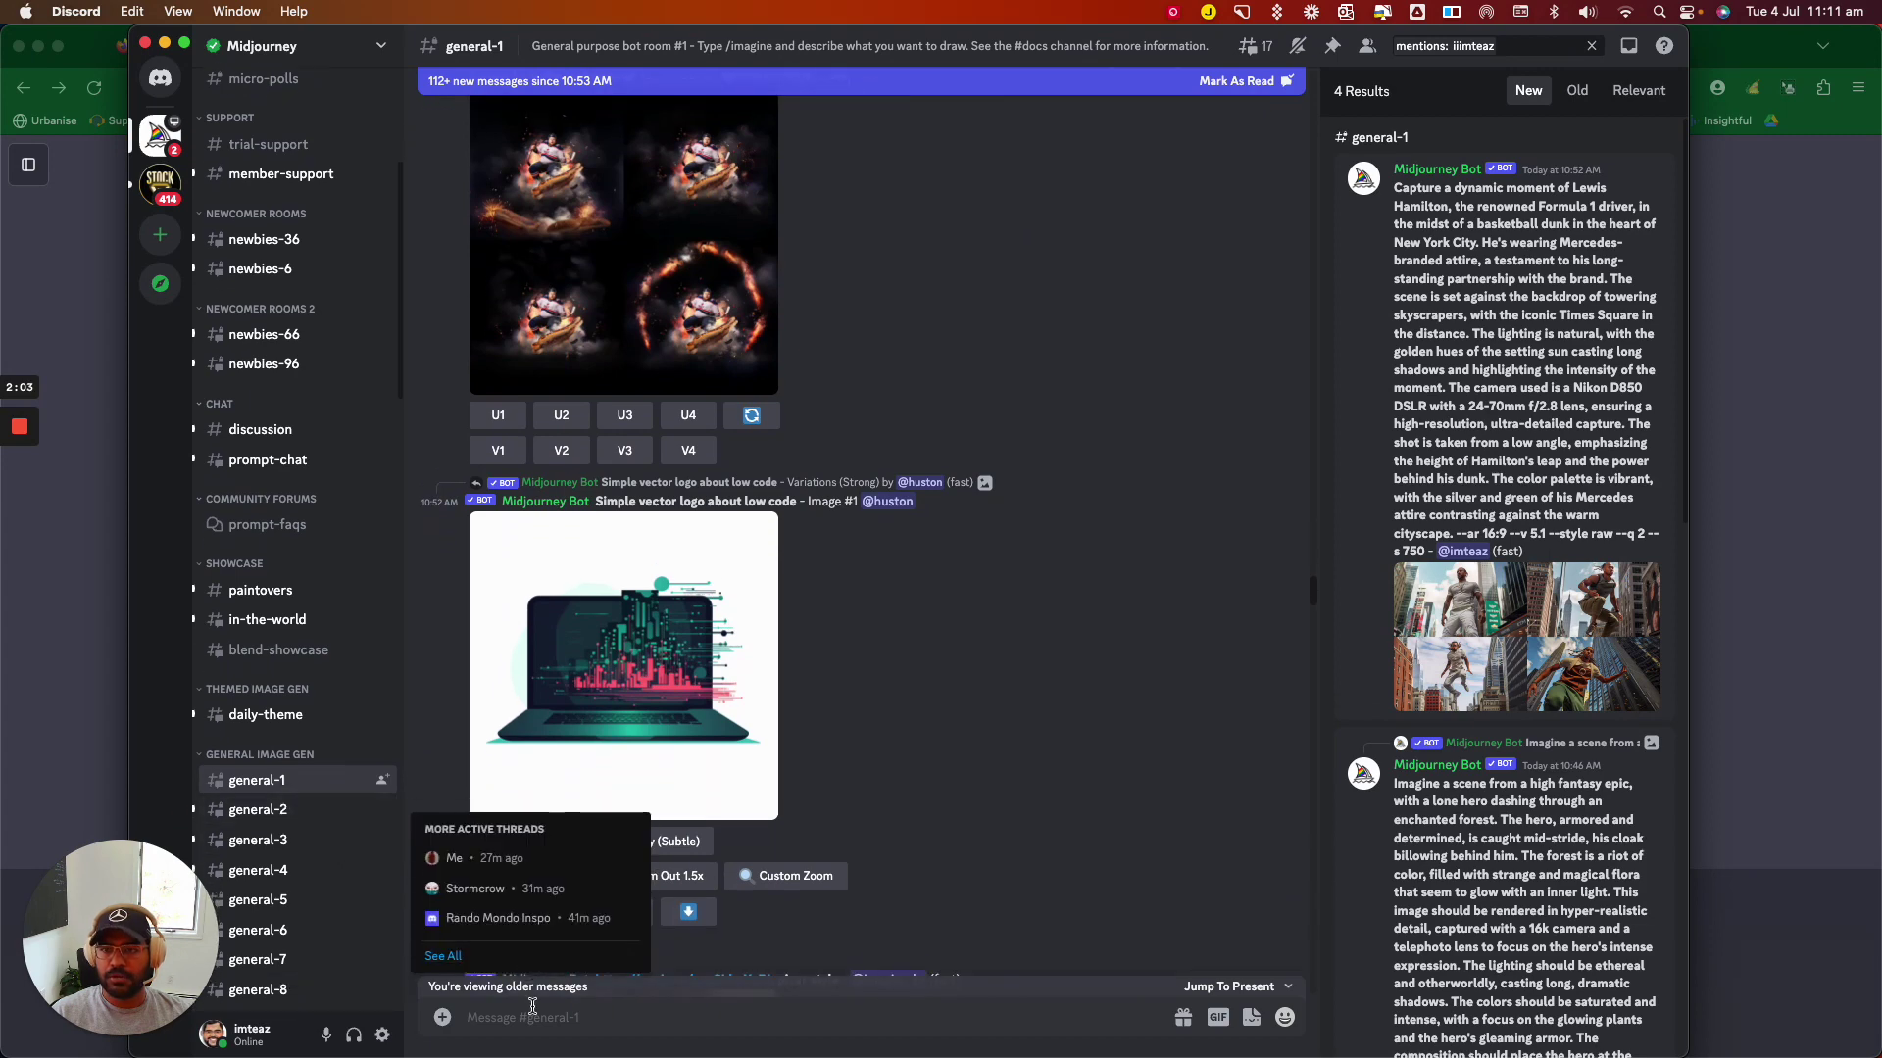
Submit the pasted hypercar prompt to Midjourney with the /imagine command
left_click(589, 1004)
type("/imagine")
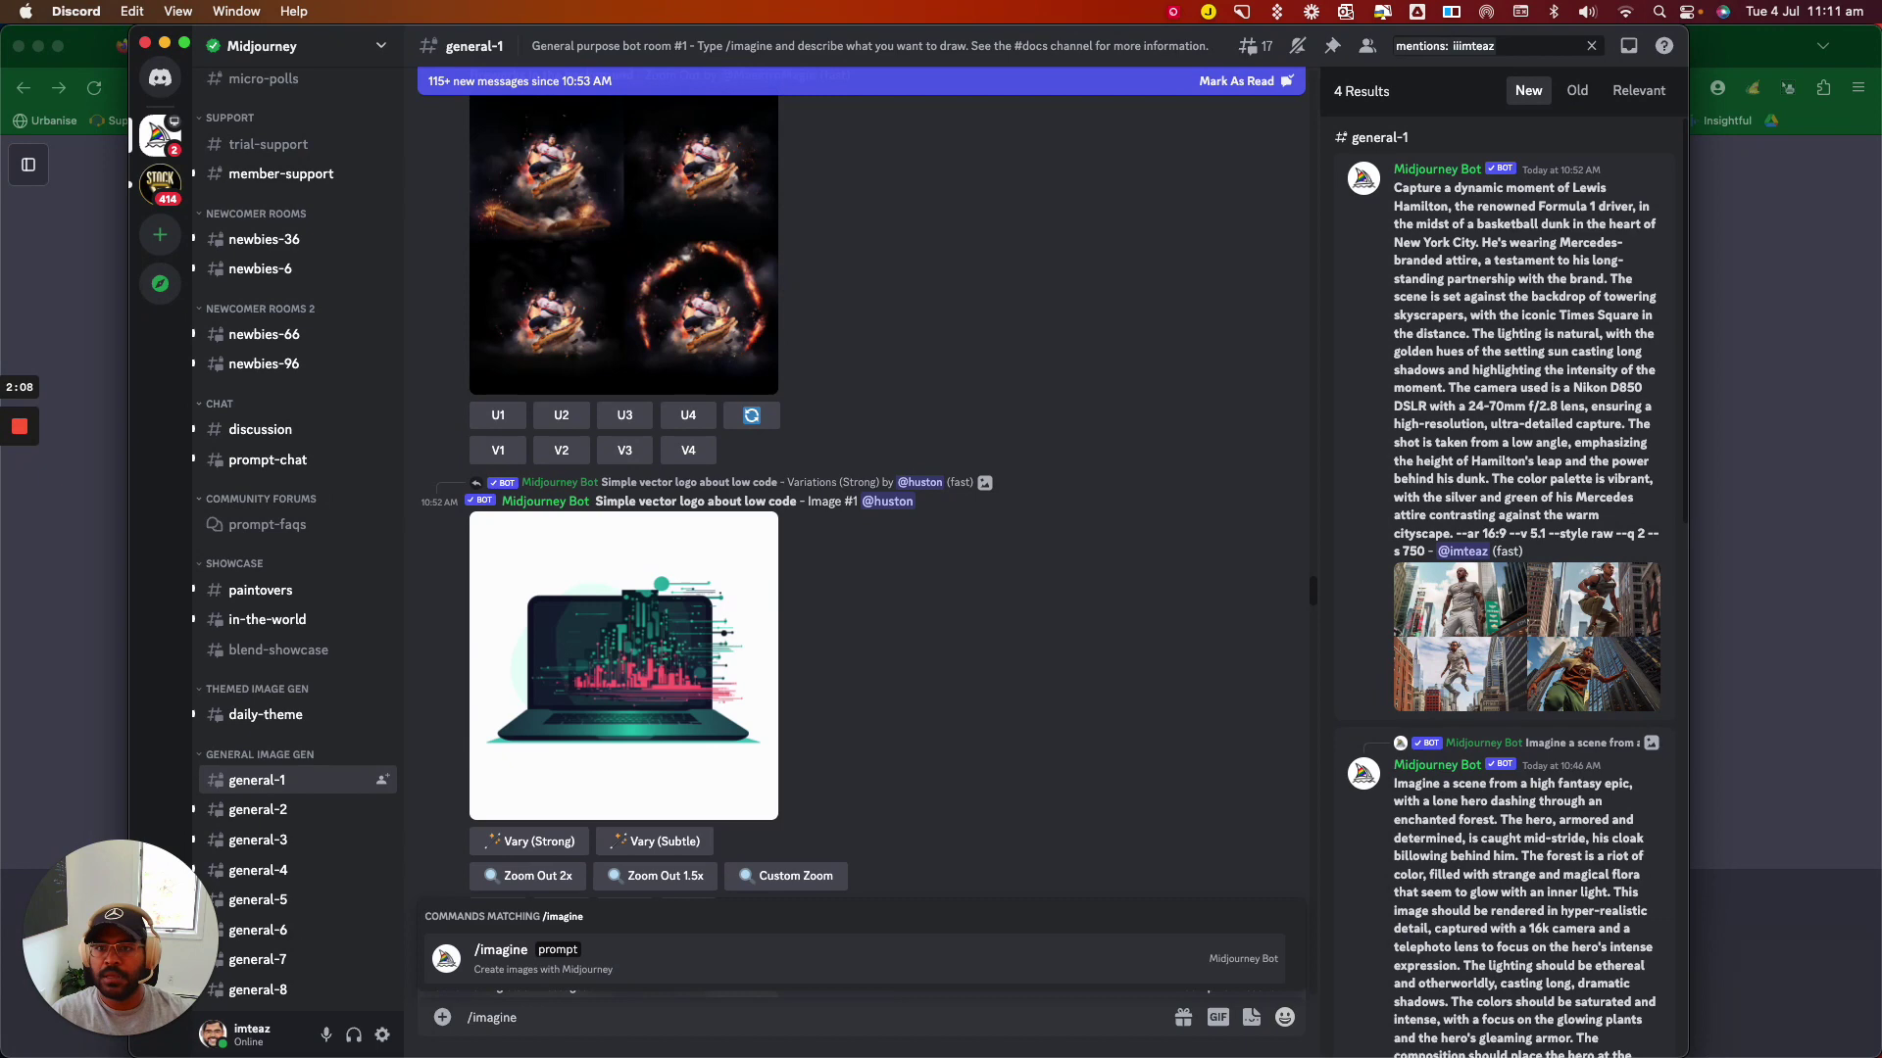
left_click(516, 970)
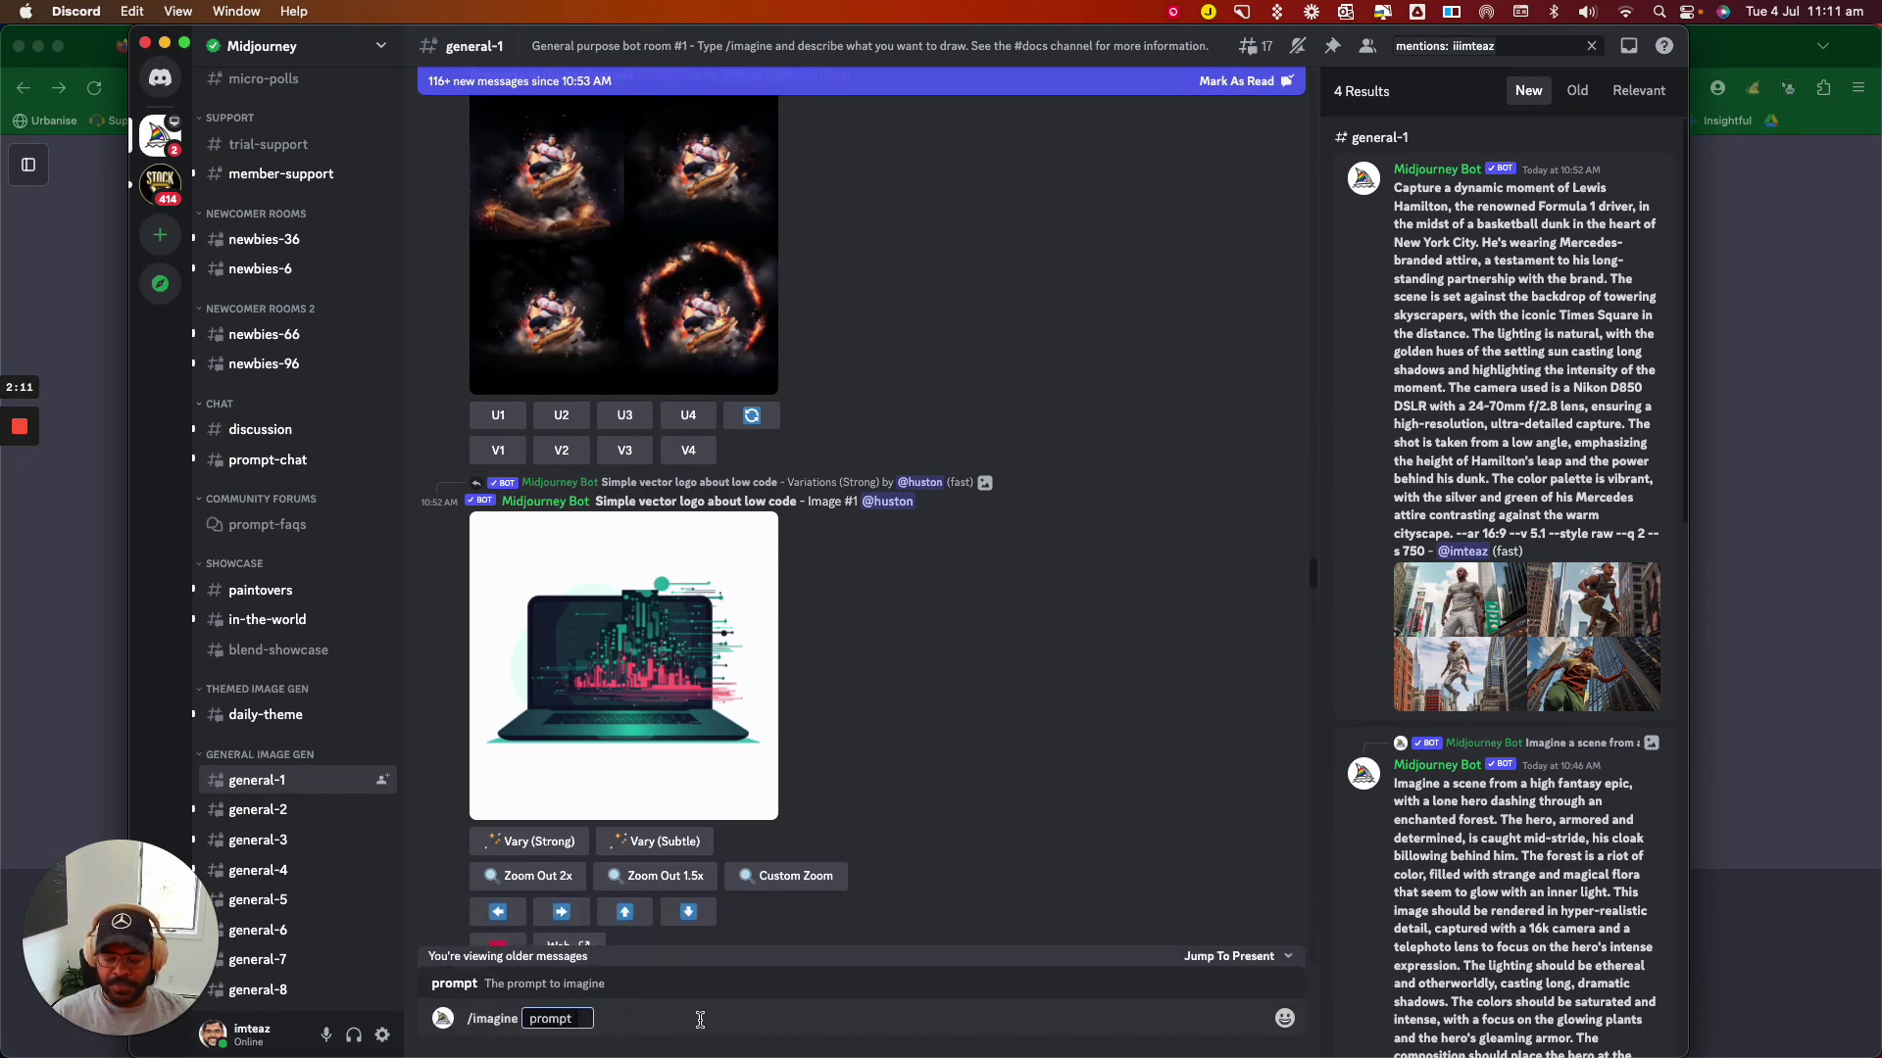
type("Imagine a hypercar, a fusion of the design aesthetics of Mercedes and Porsche. The car embodies the future, with sleek lines and aerodynamic curves that suggest incredible speed. The body of the car is a blend of carbon fiber and titanium, reflecting the cutting-edge technology used in its construction. The lighting should be dramatic, with the car illuminated under the stark, white lights of a showroom floor, highlighting the metallic sheen of the car's body. The colors should be bold and vibrant, with the car itself in a deep, glossy black, contrasted against a stark white background. The composition should be a low-angle shot, taken with a high-resolution 16k camera, to emphasize the car's imposing presence and power. The shot should be taken with a wide-angle lens to capture the full breadth of the car, with a shallow depth of field to focus on the intricate details of the car's design. --ar 16:9 --v 5.1 --style raw --q 2 --s 750")
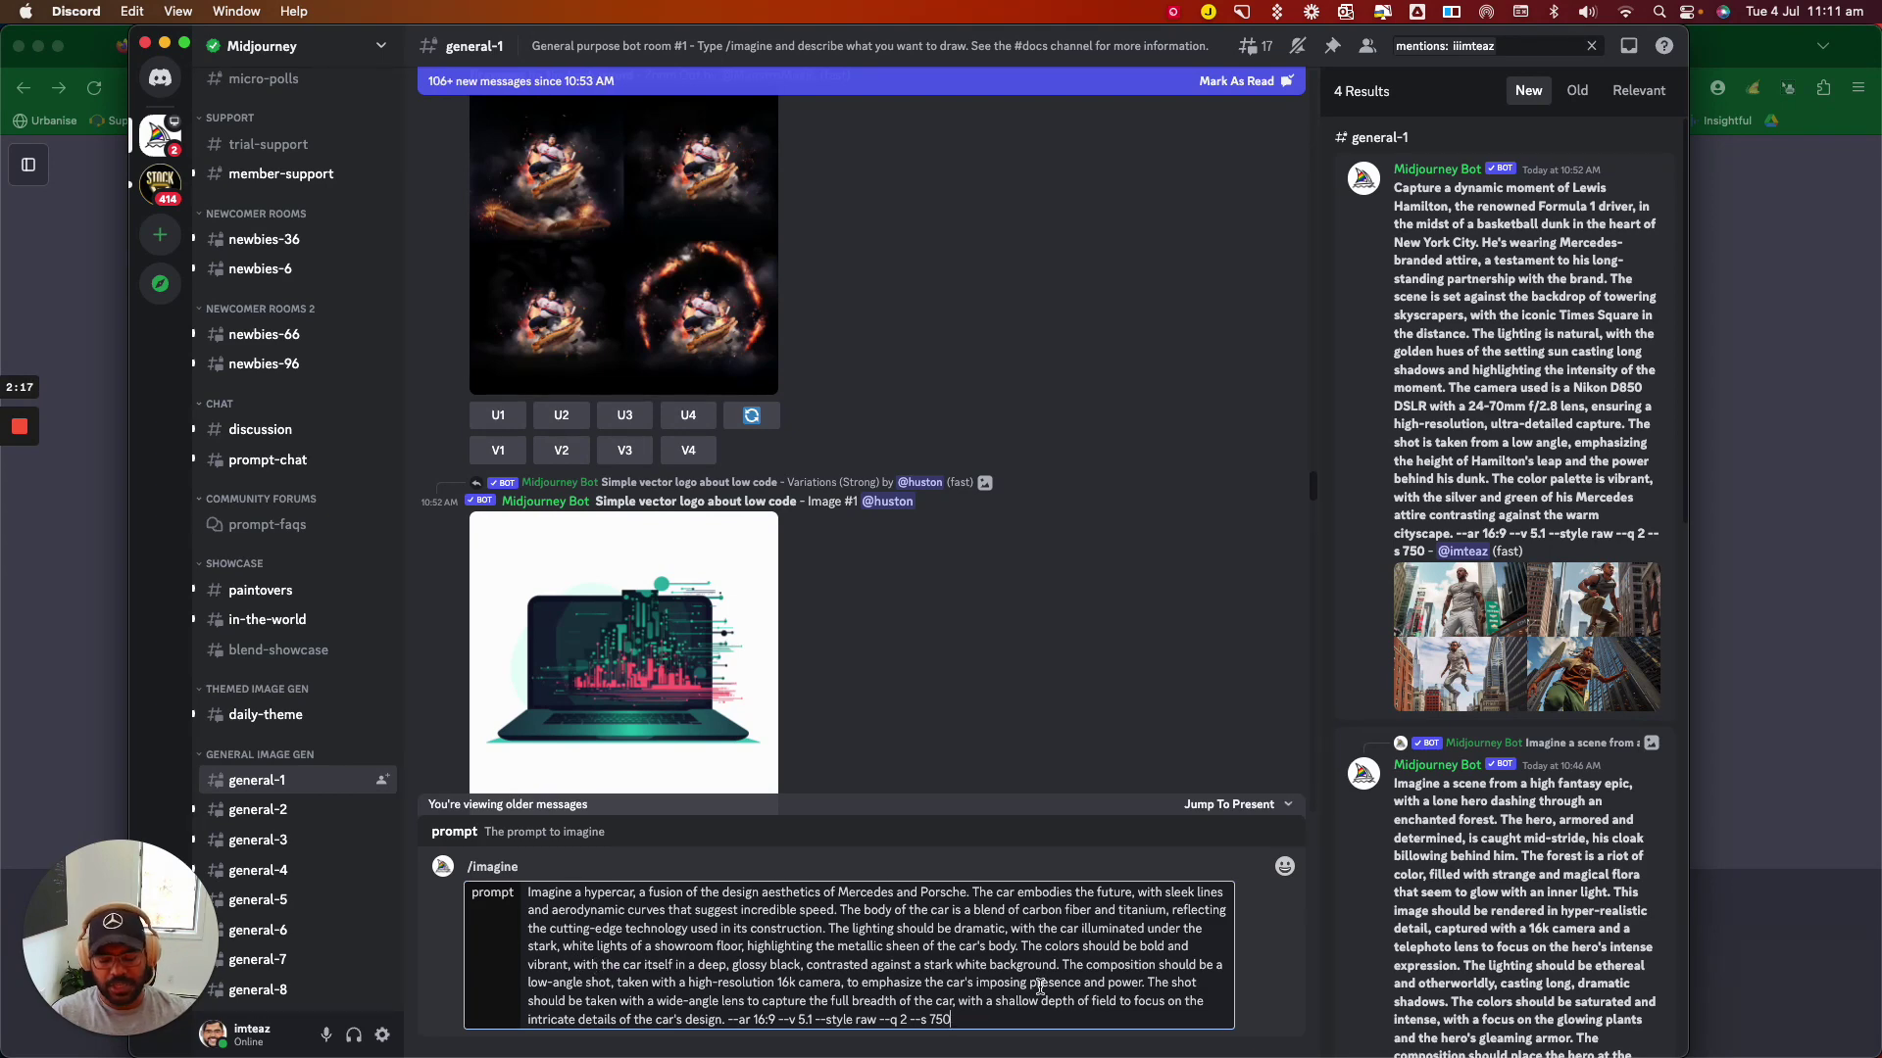
key("Return")
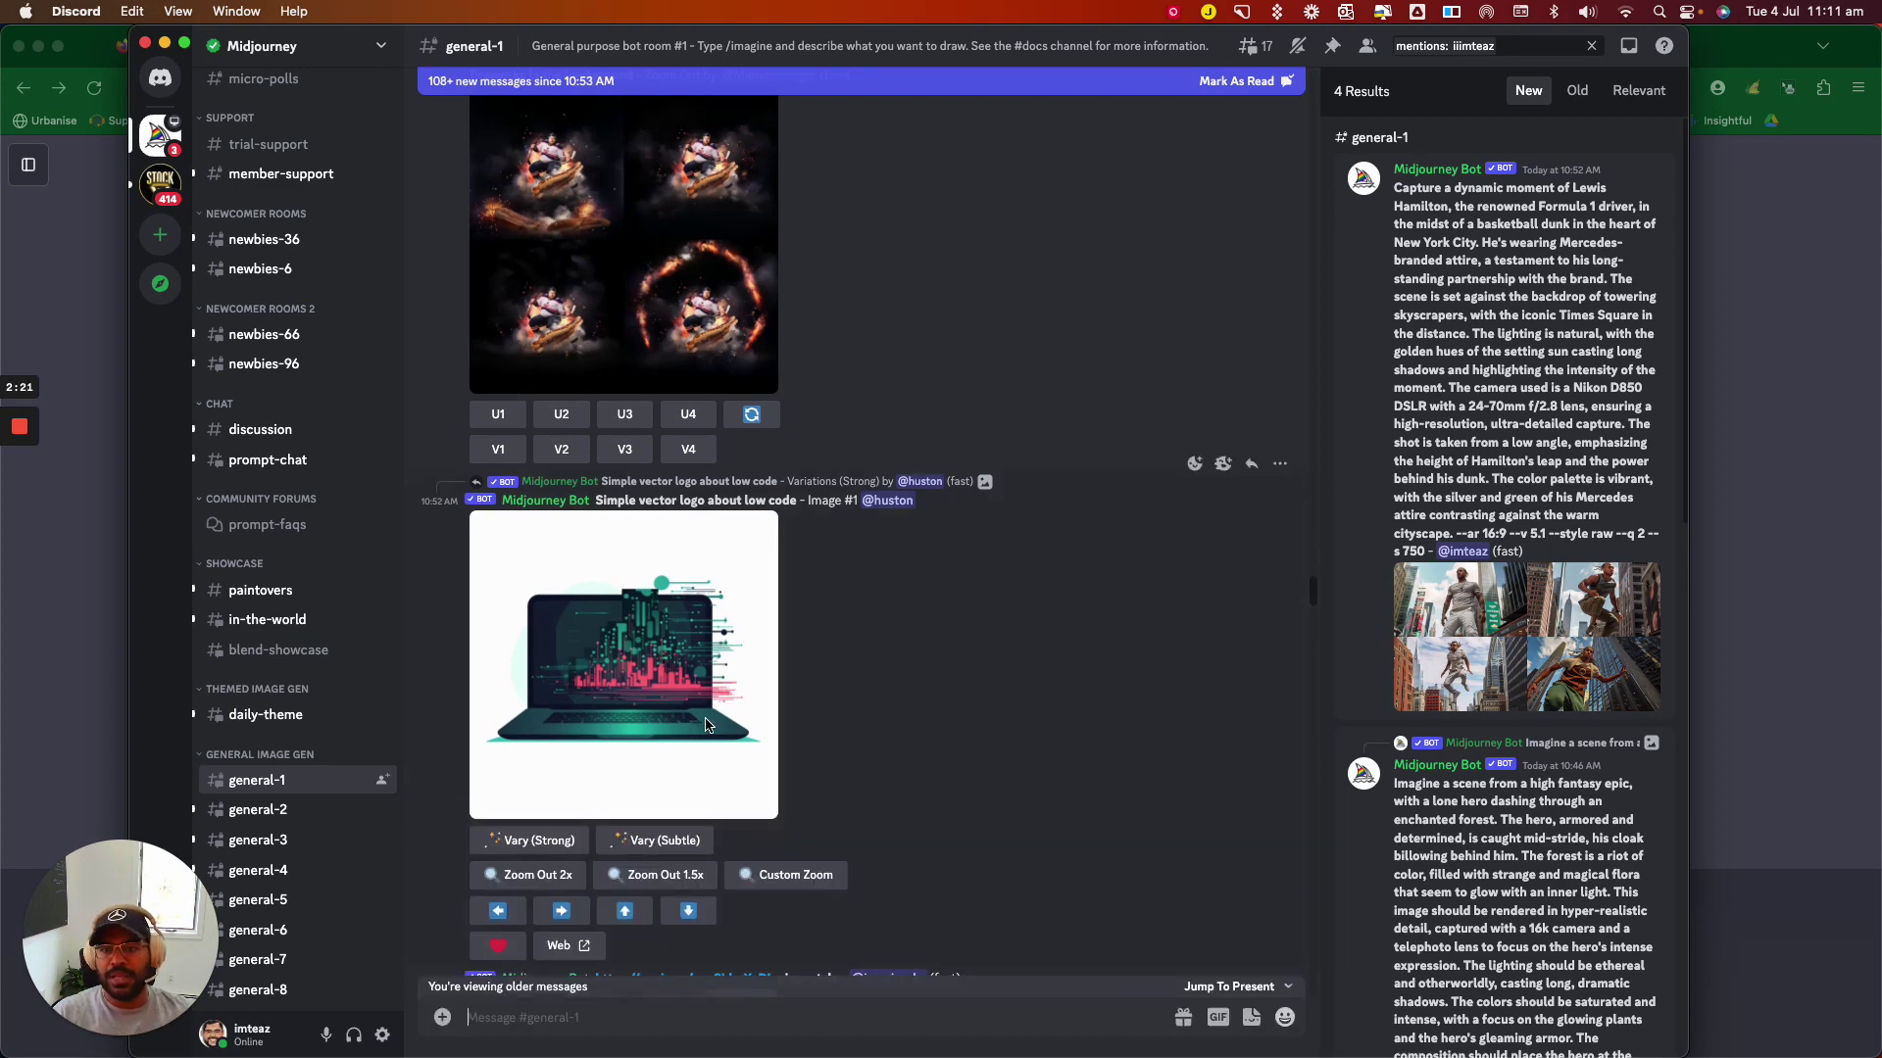
scroll(678, 702, "down", 15)
scroll(678, 702, "down", 1)
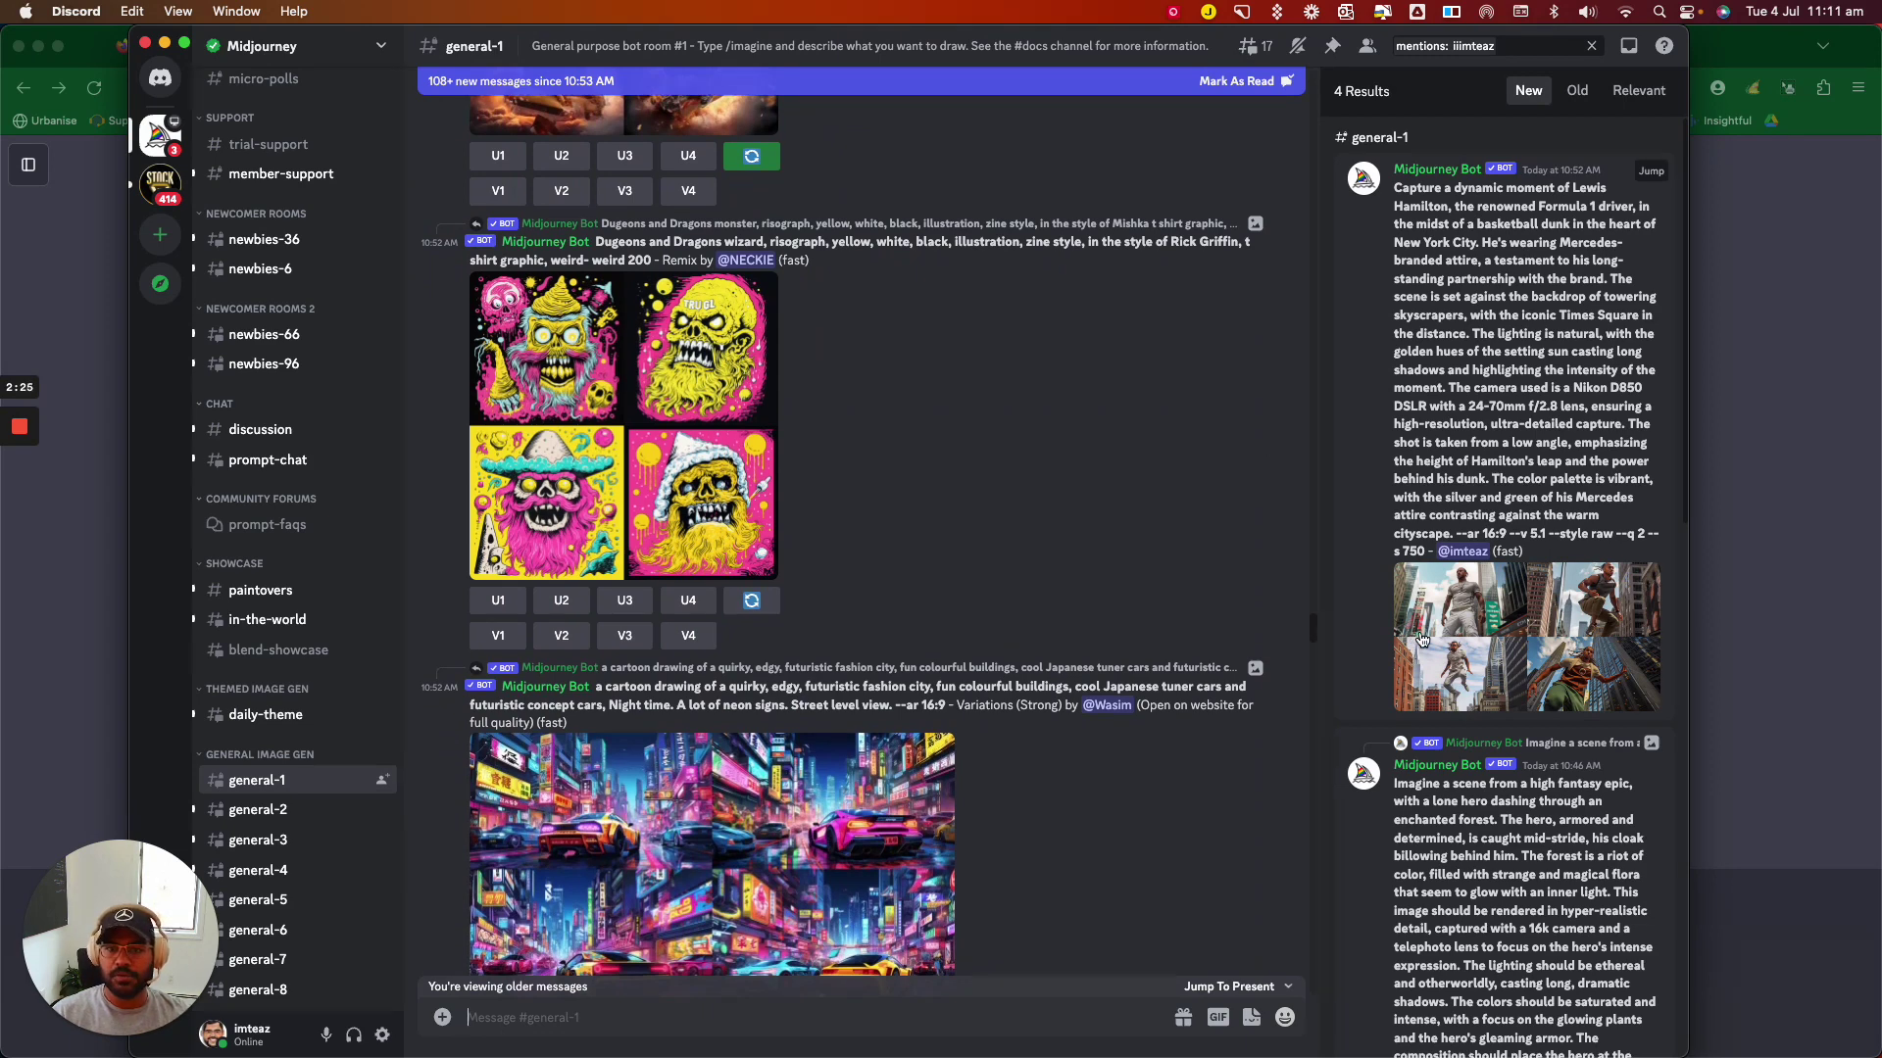
mouse_move(19, 431)
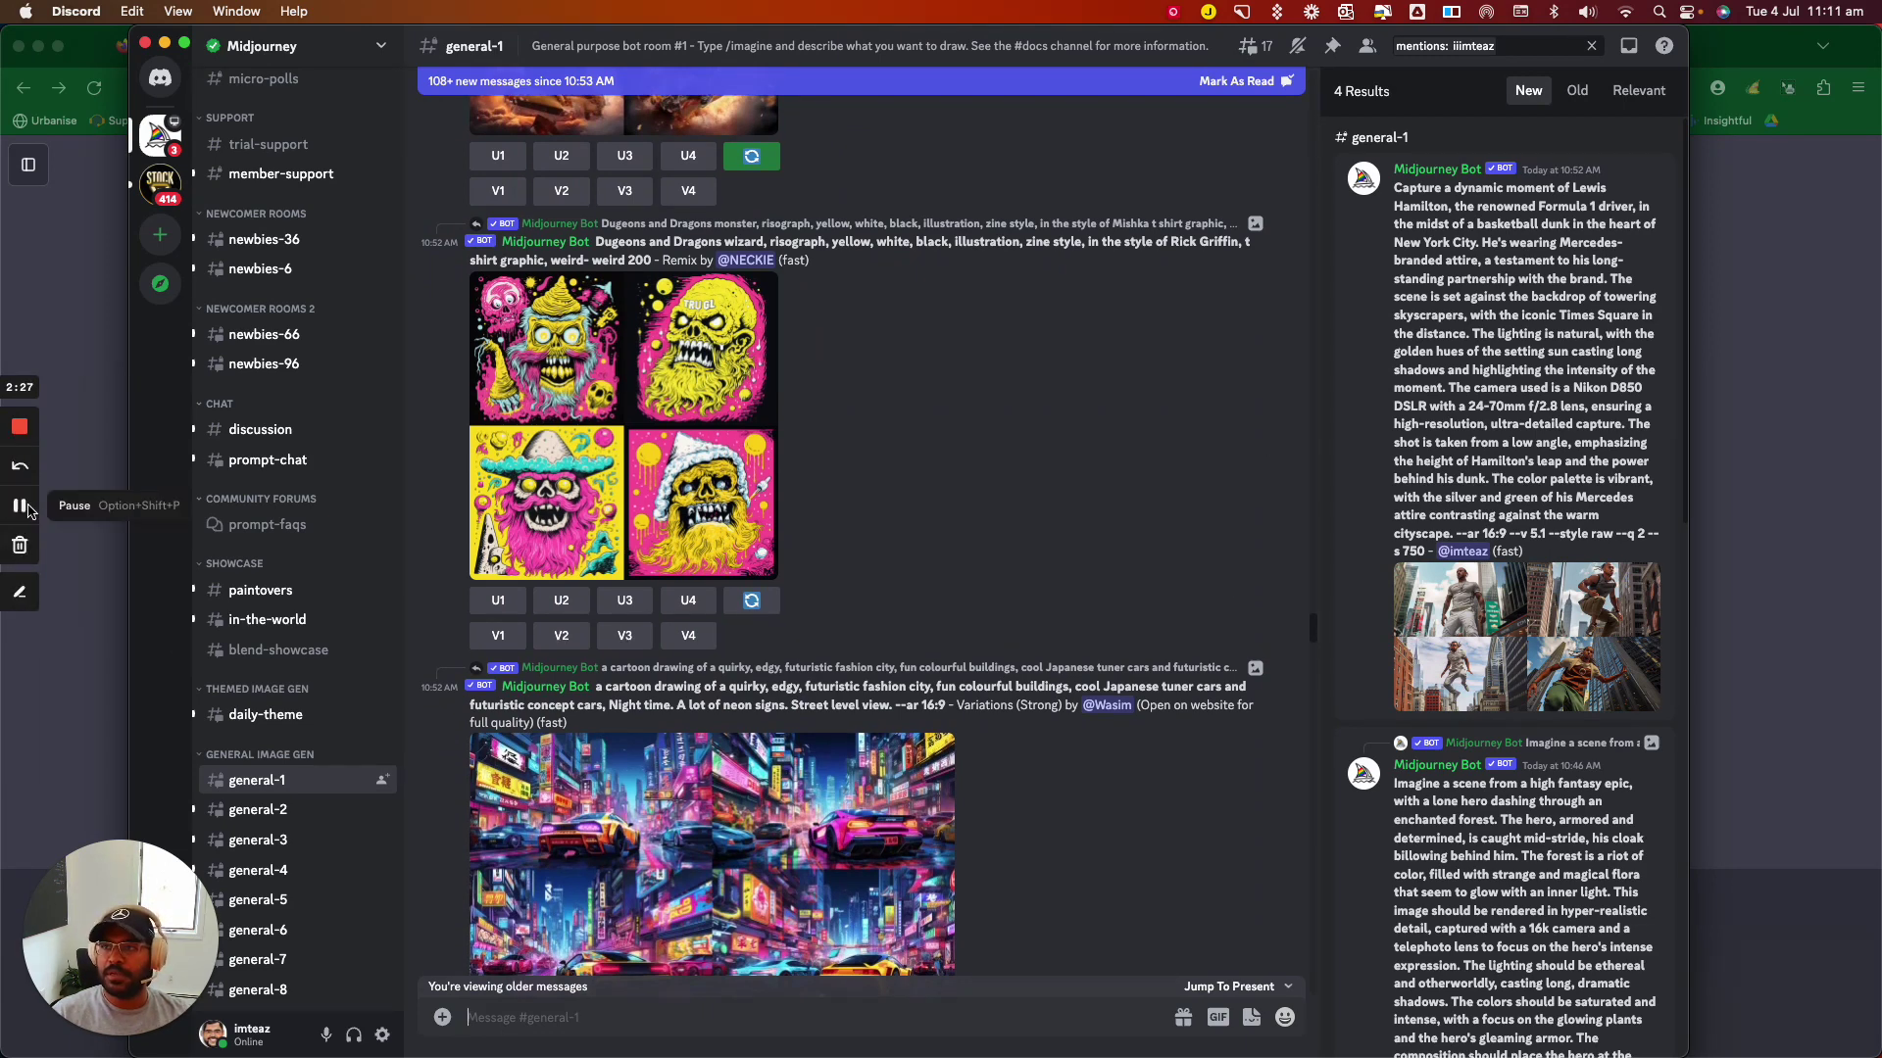
Preview the four-image hypercar grid, then request the U1 upscale of the first image
left_click(21, 506)
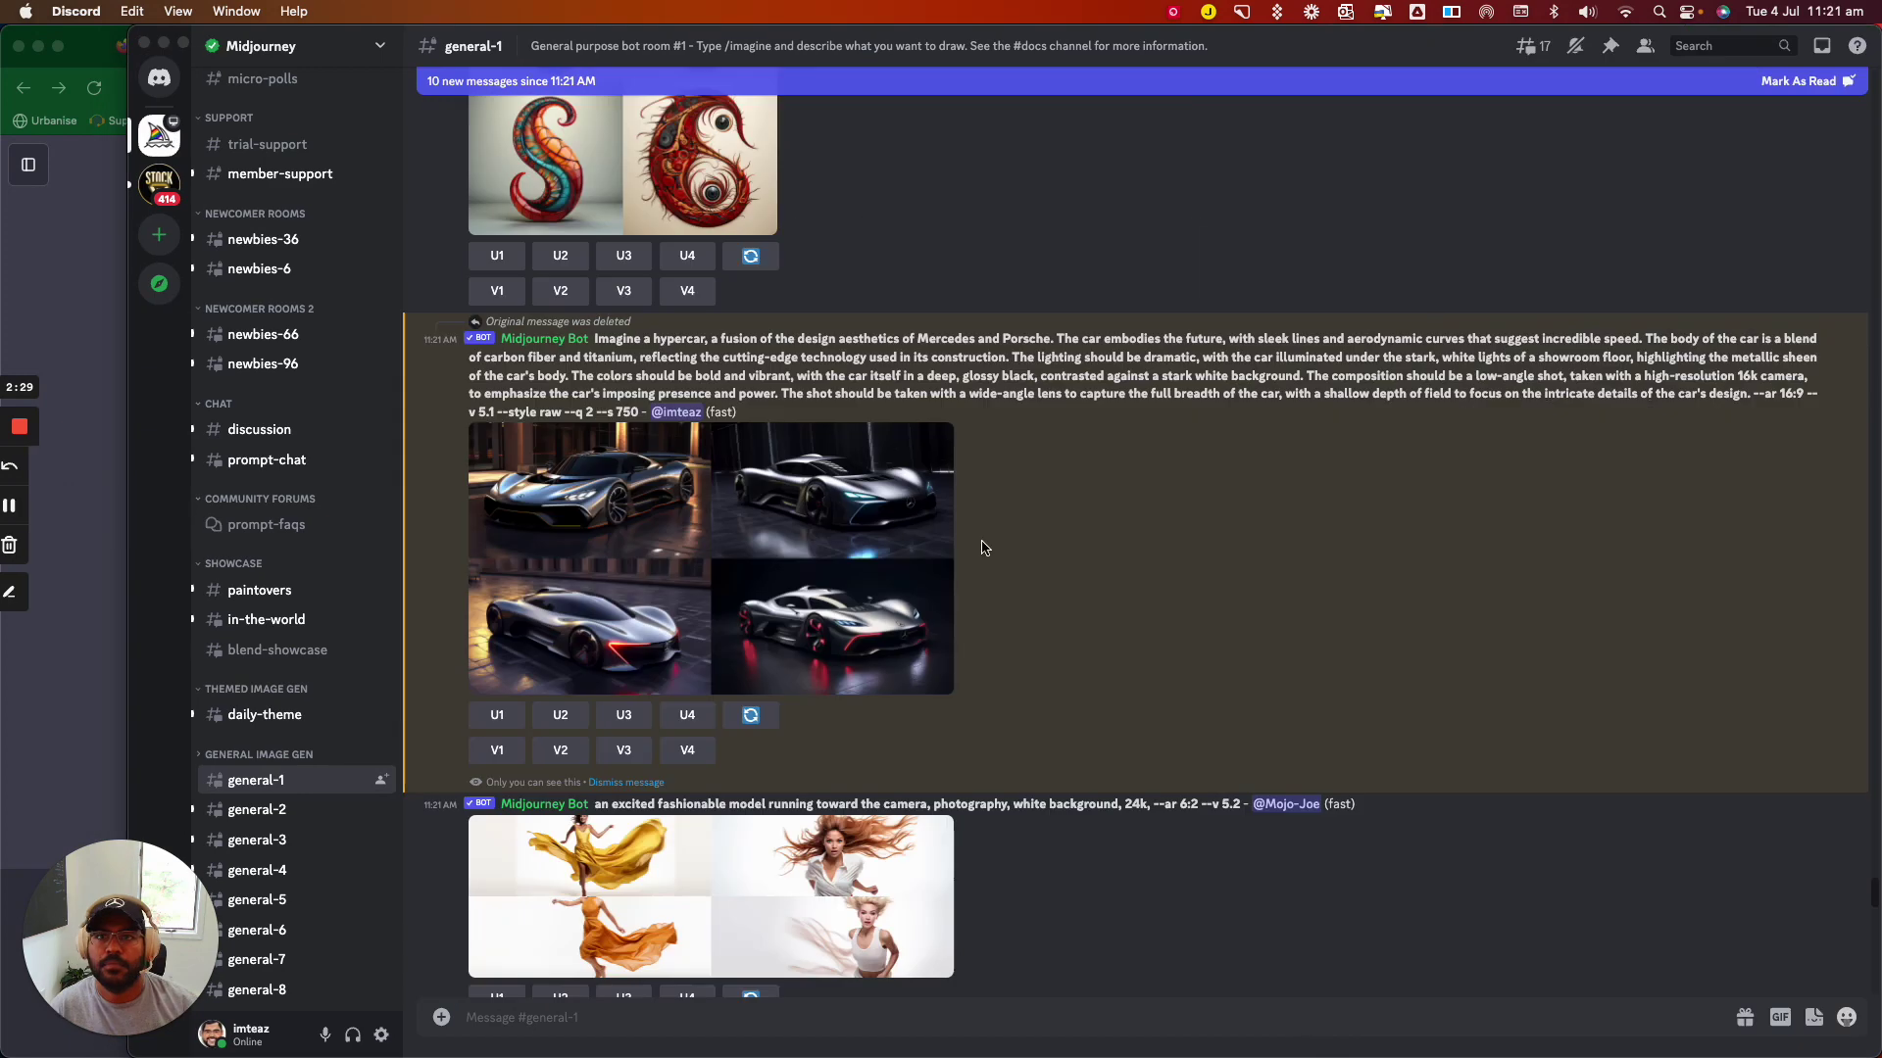
left_click(815, 546)
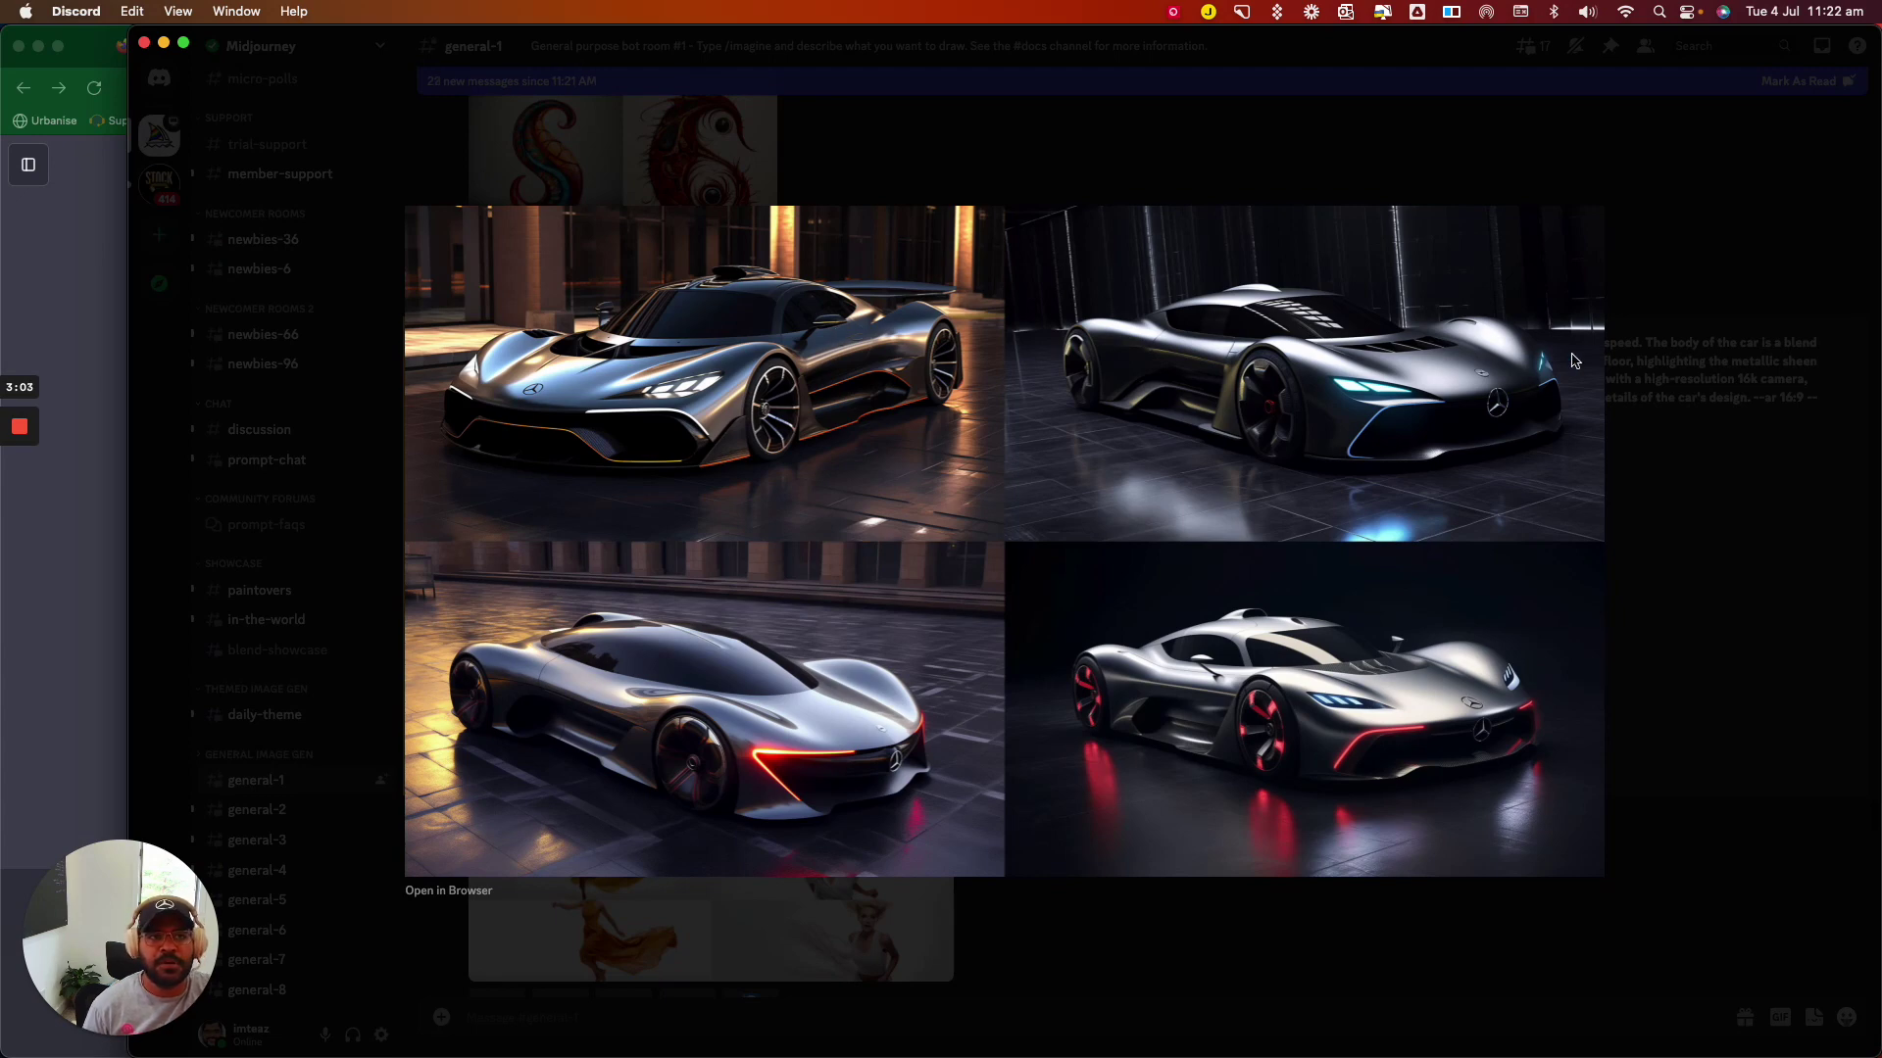
left_click(1687, 625)
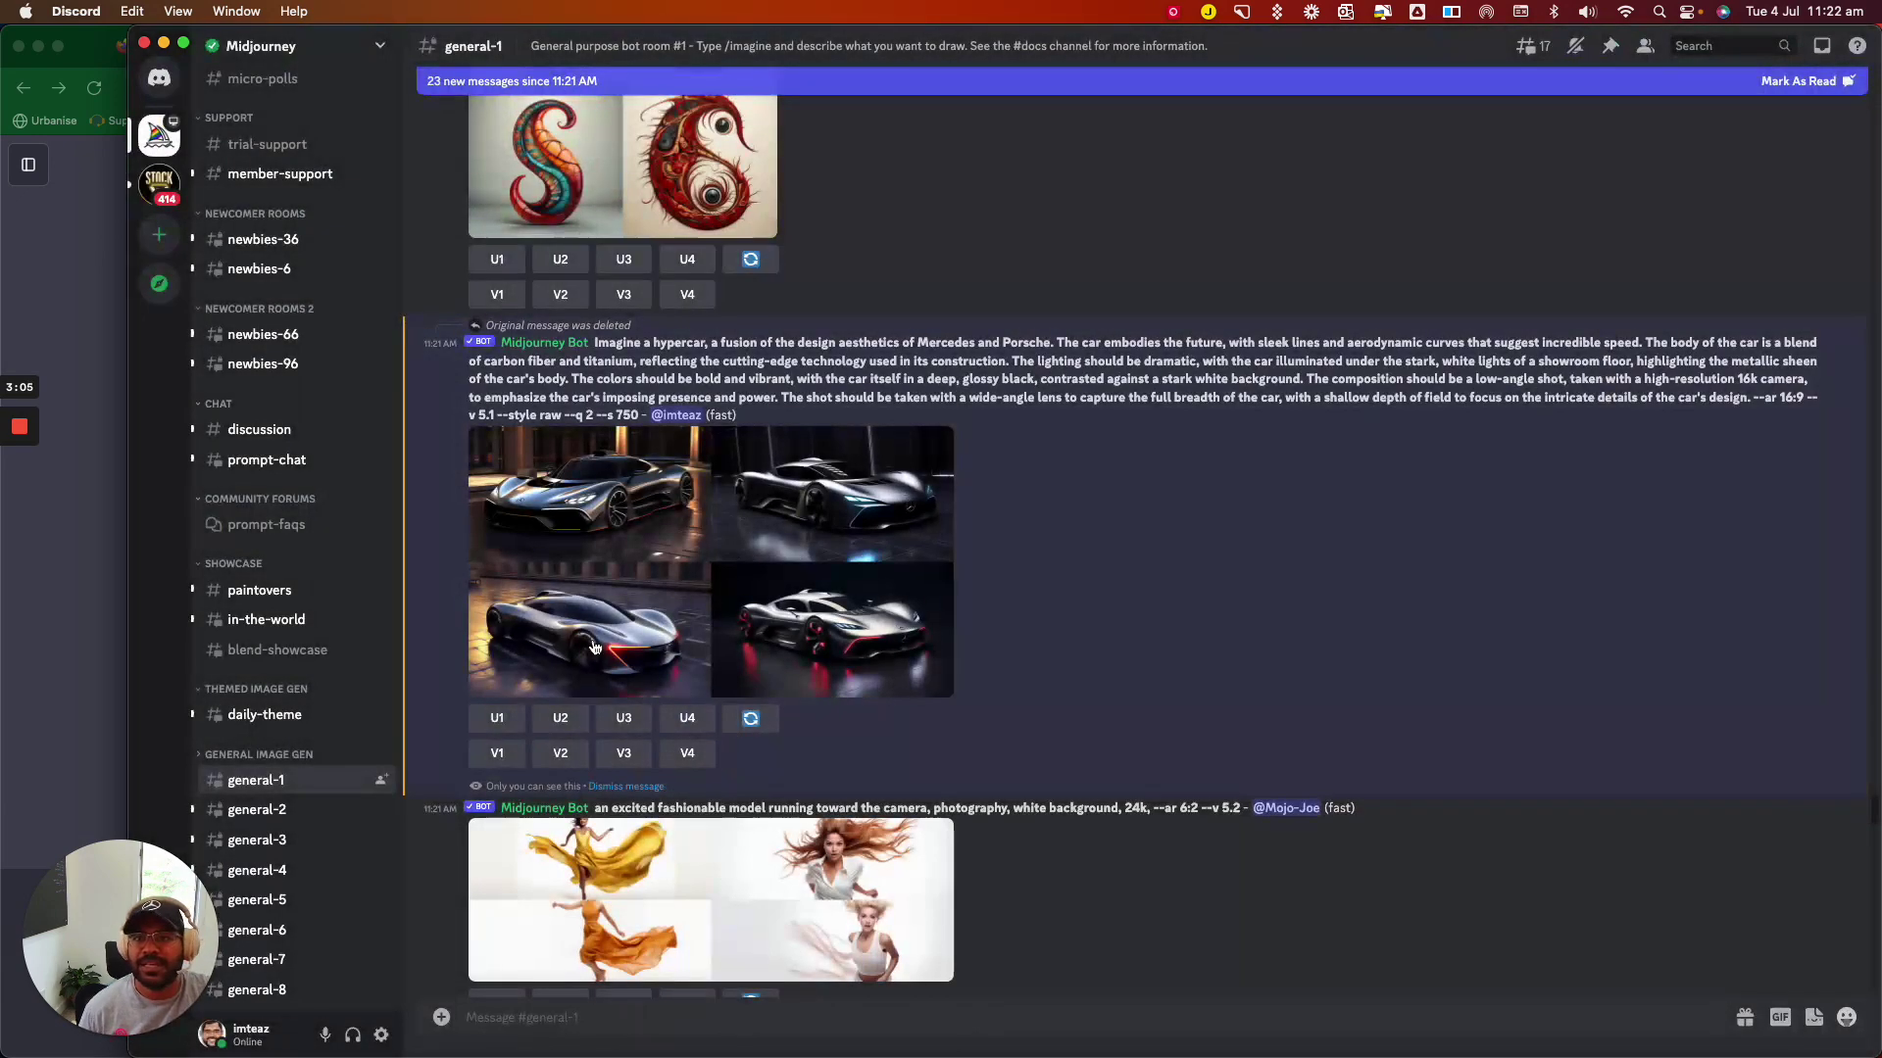
left_click(508, 726)
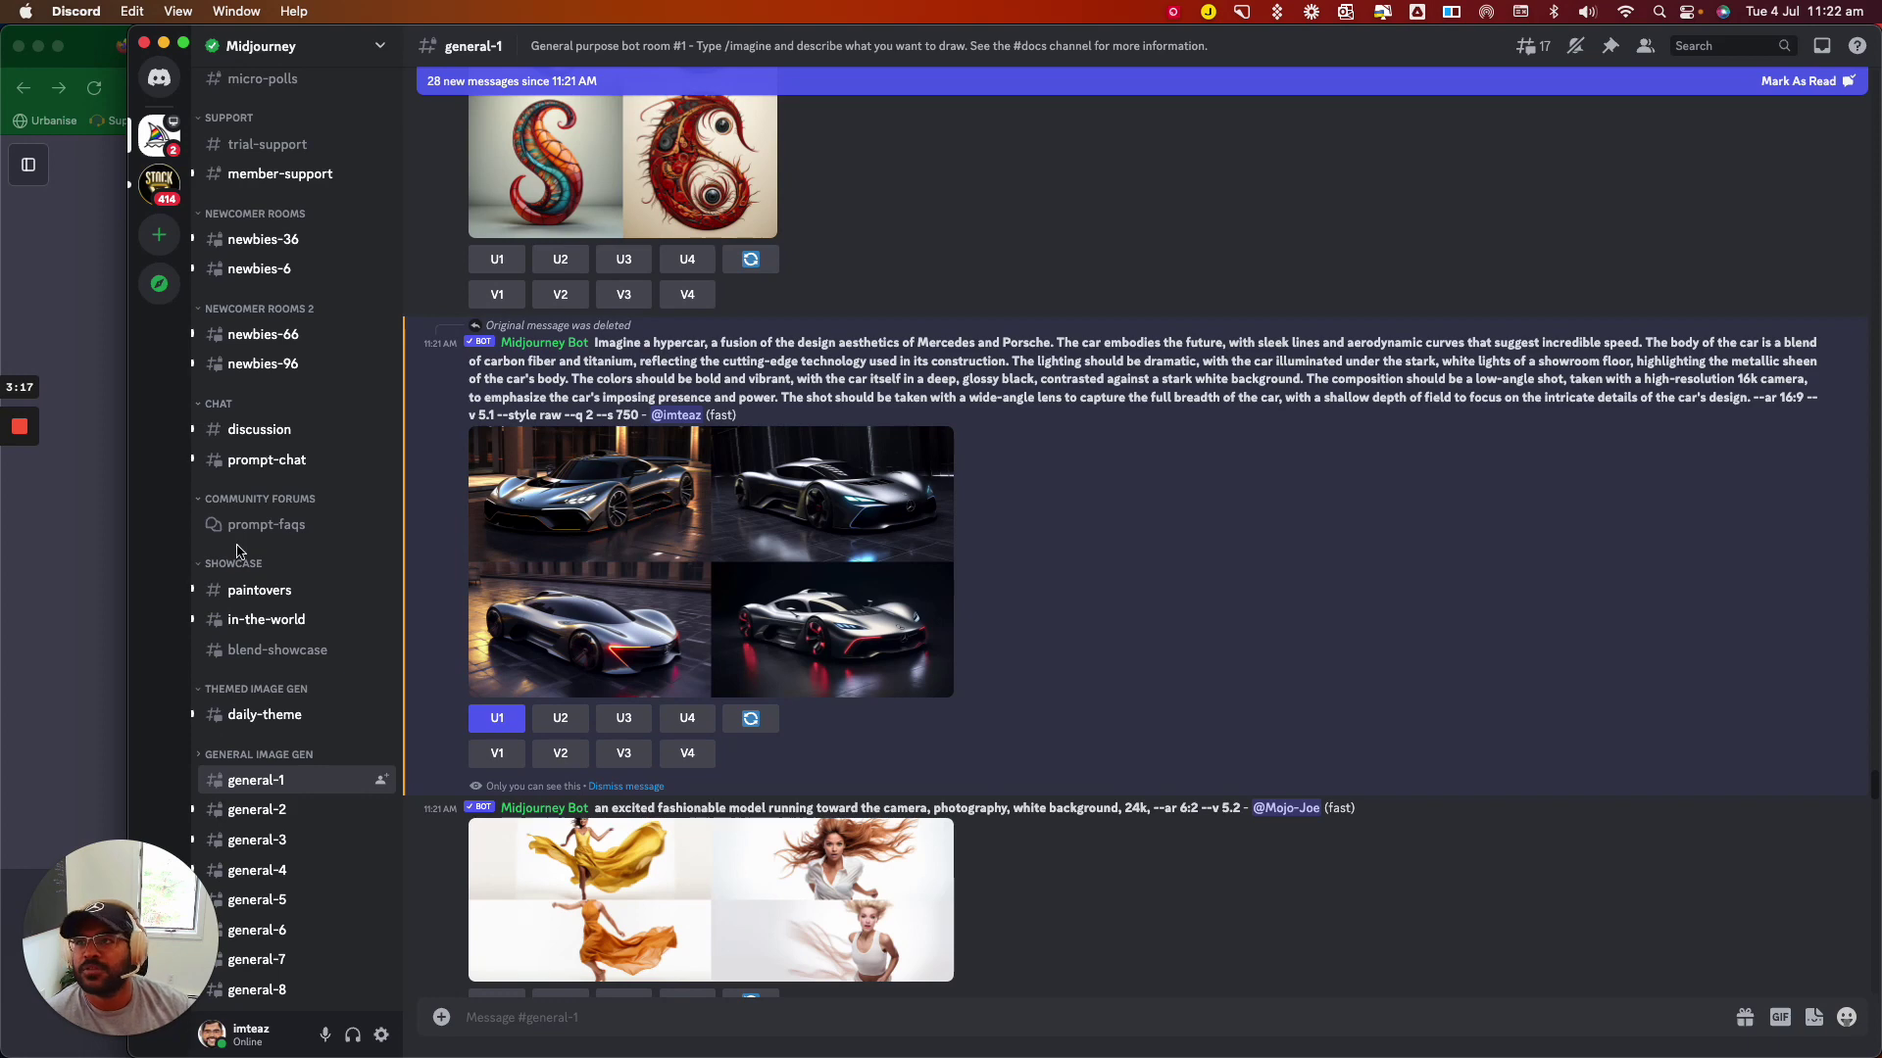
View the upscaled hypercar from Inbox Mentions full-size in the browser, then close that tab
mouse_move(26, 474)
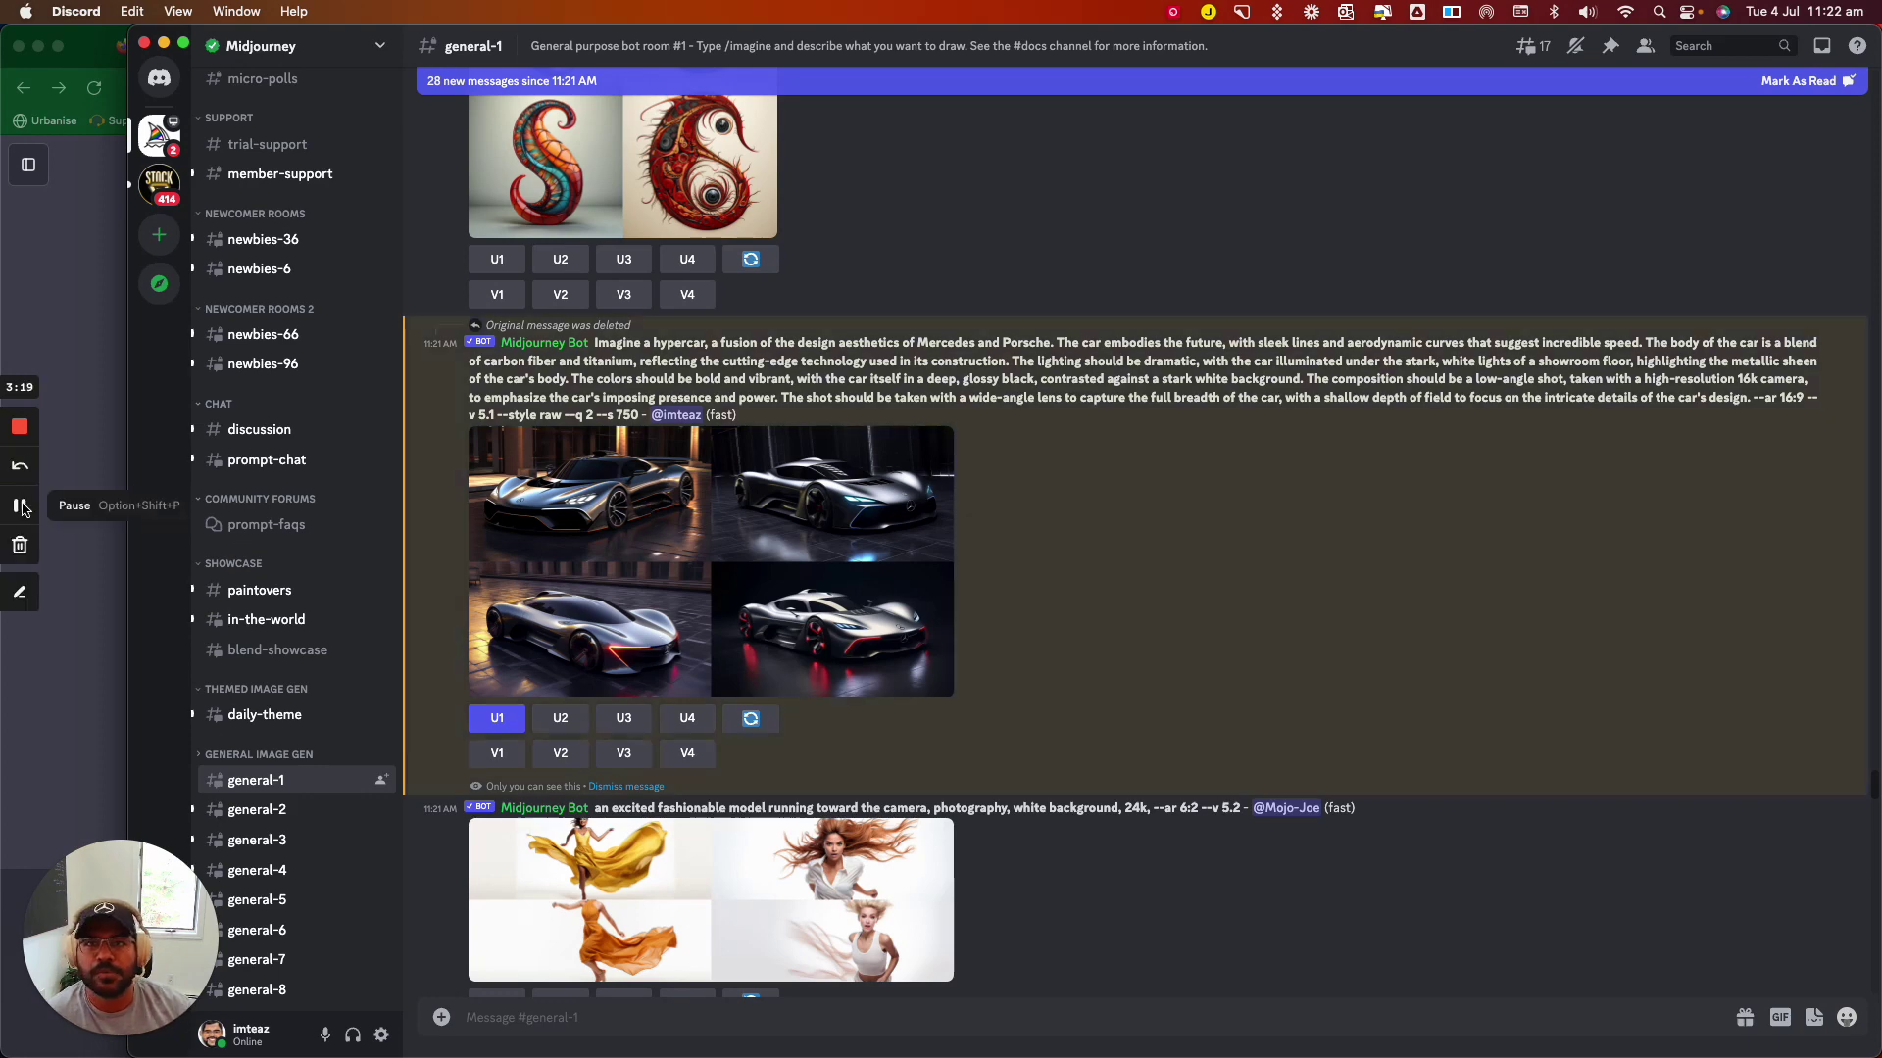
left_click(22, 508)
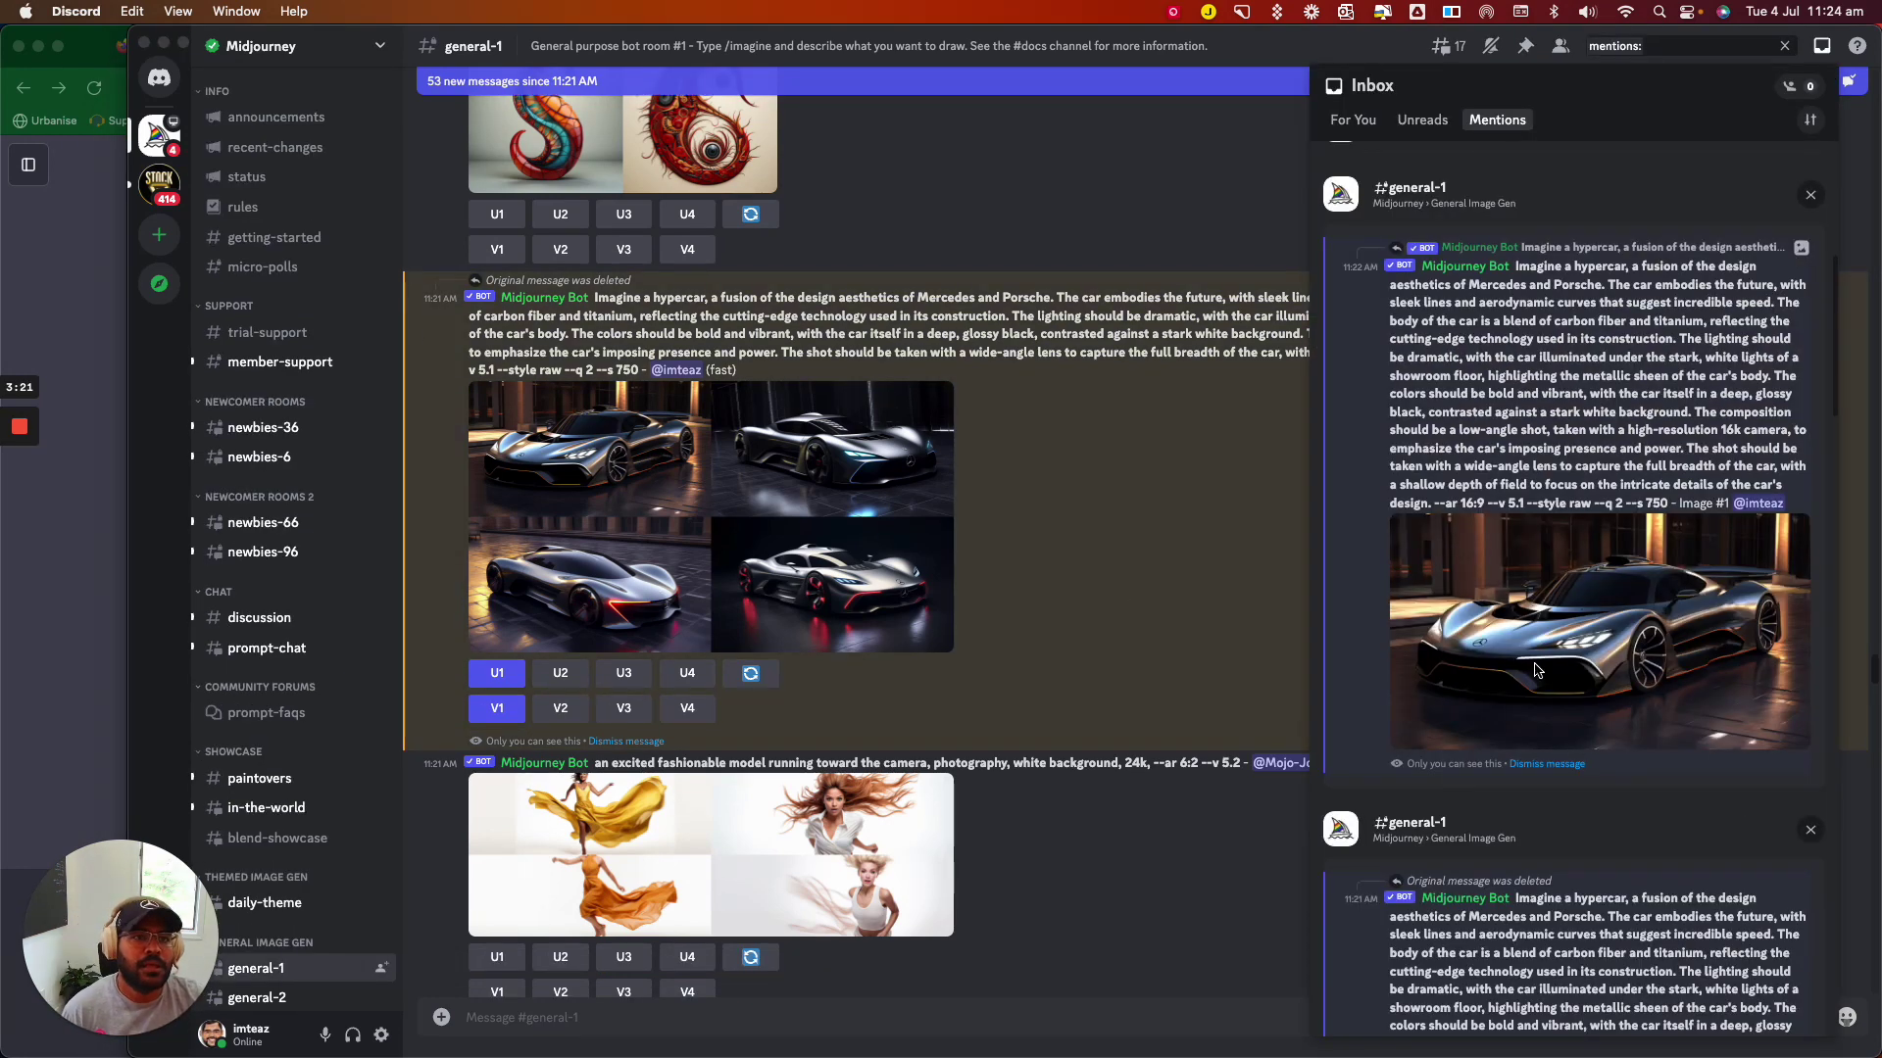
left_click(1606, 619)
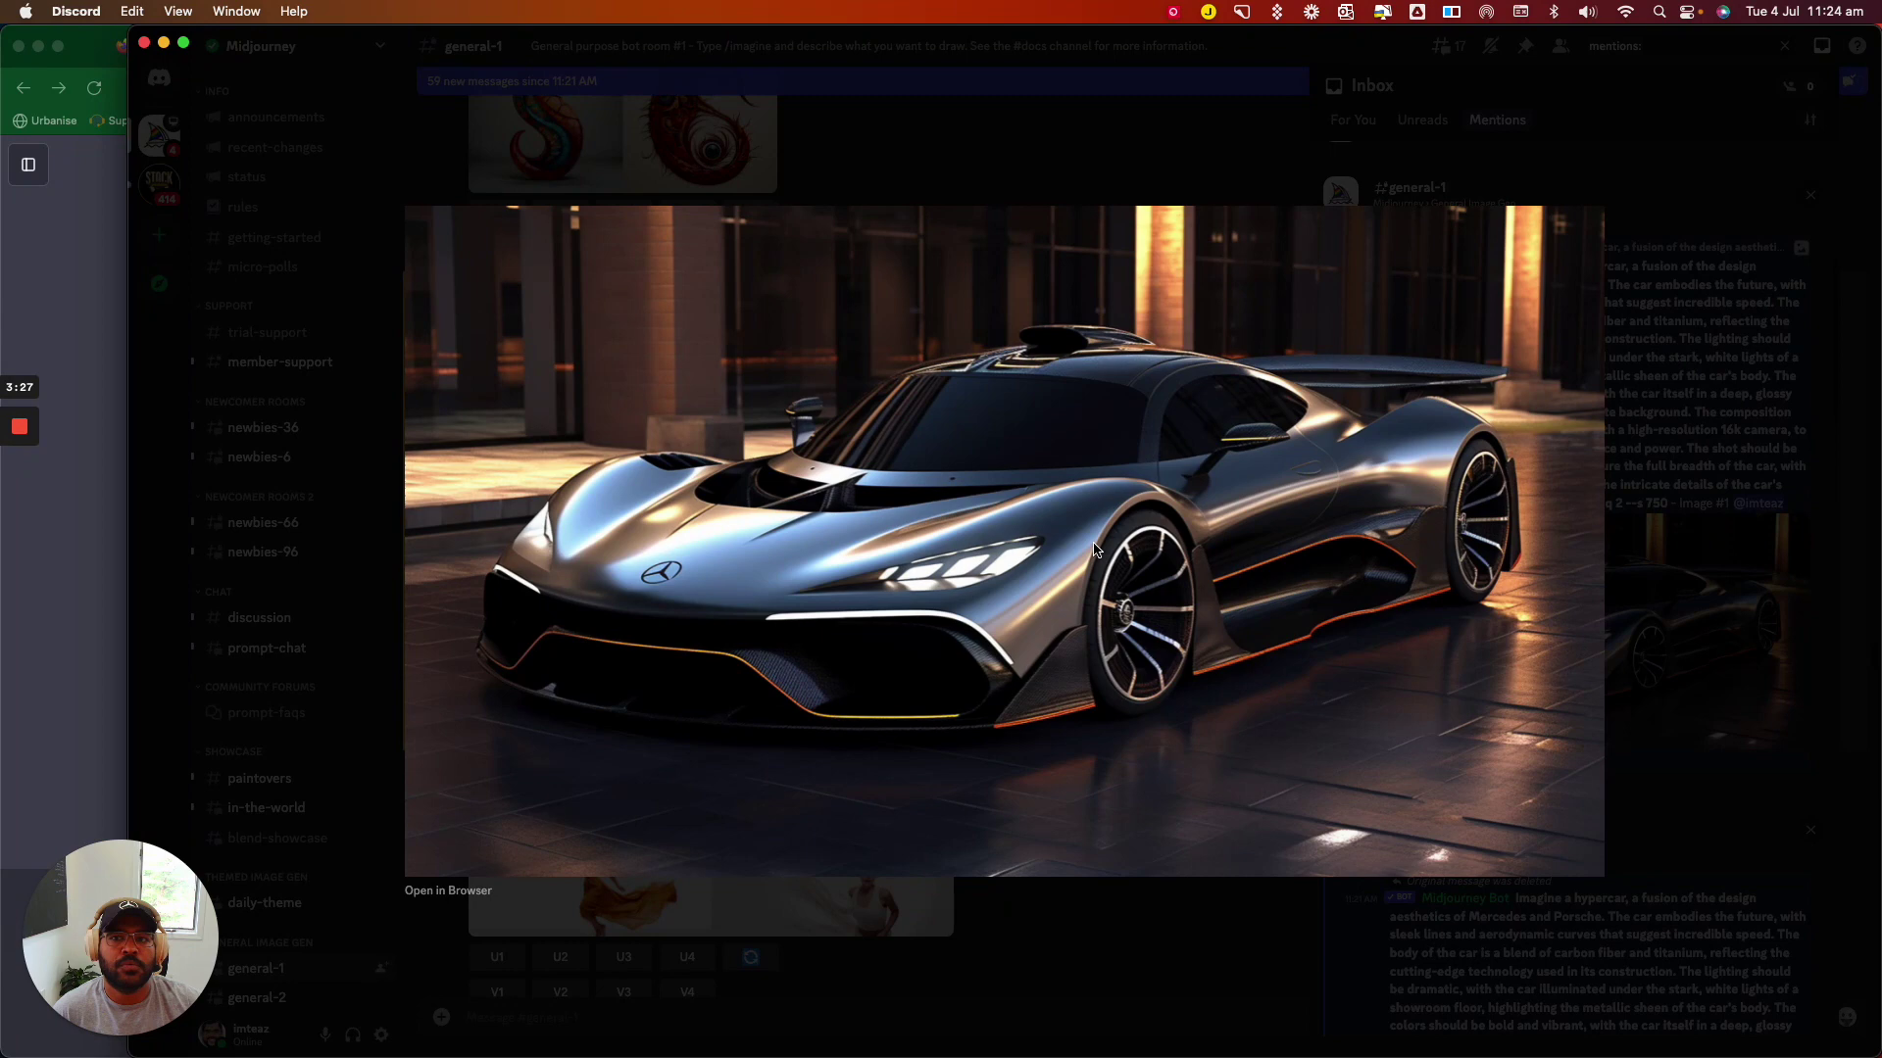
left_click(422, 892)
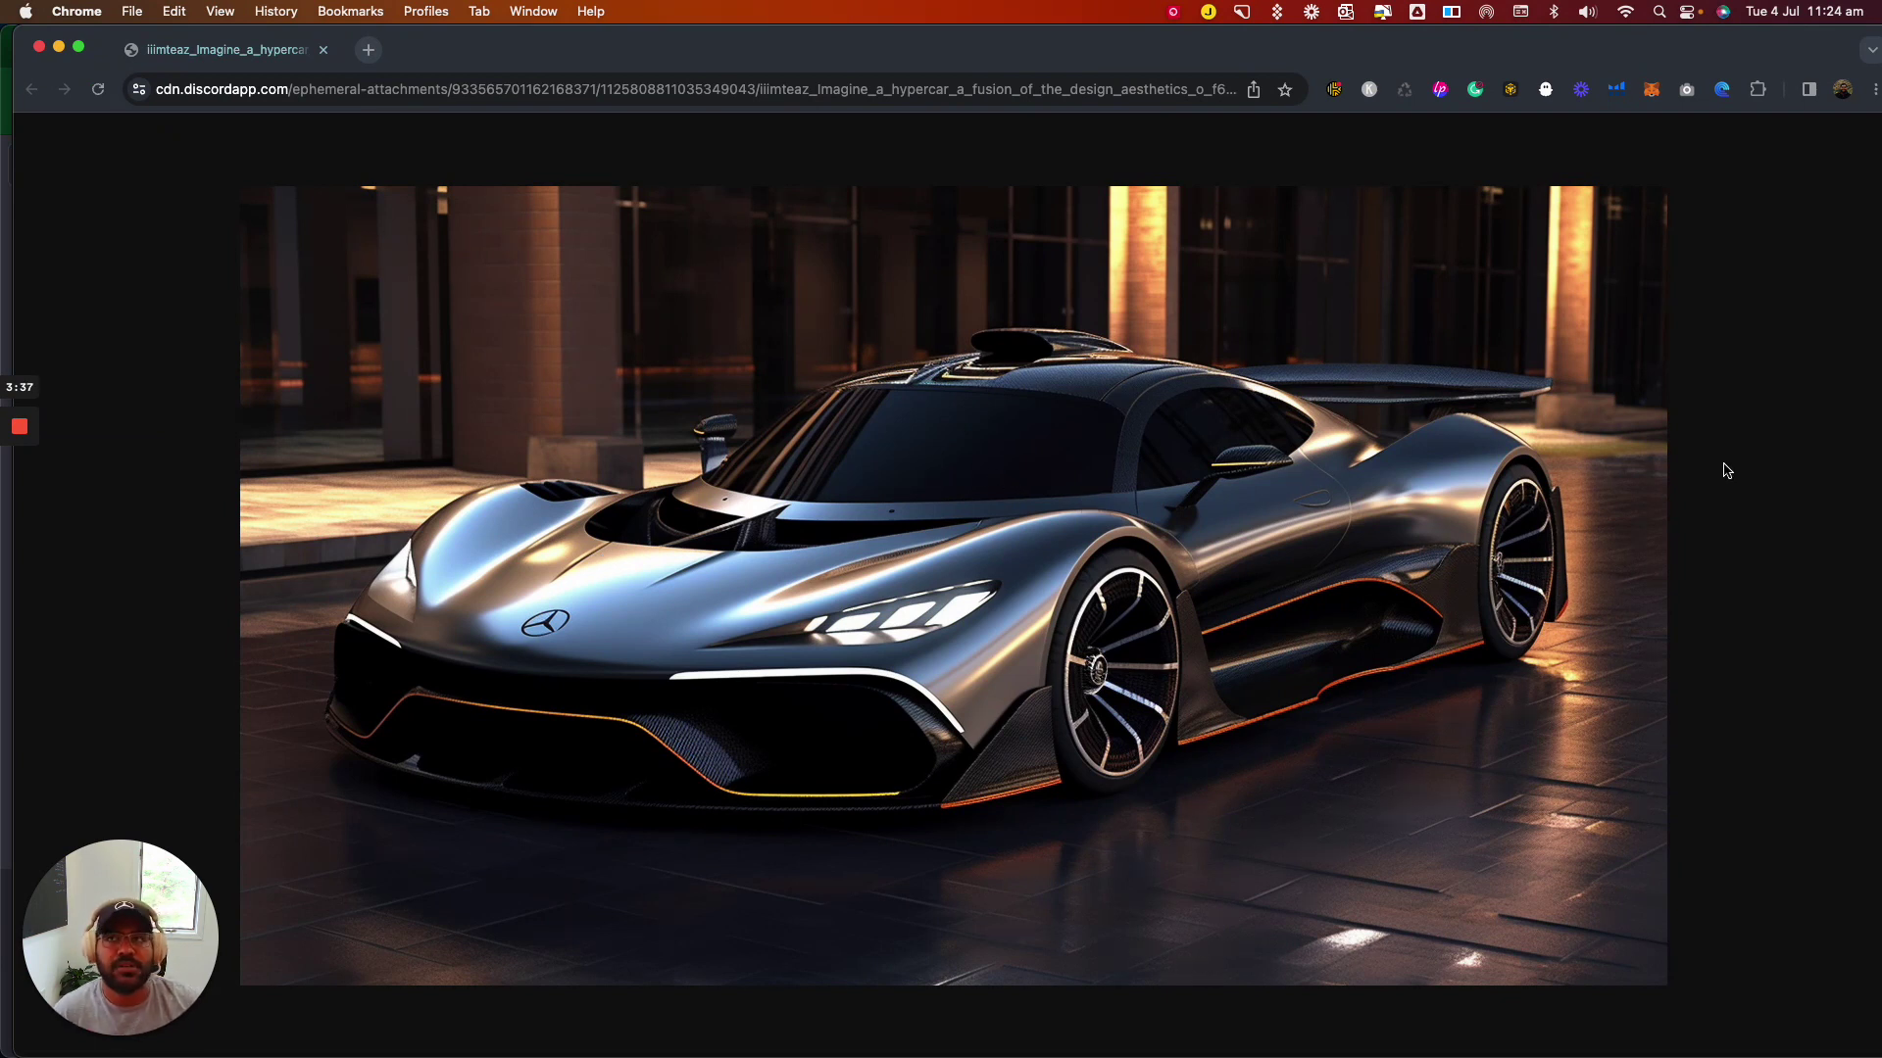
left_click(323, 50)
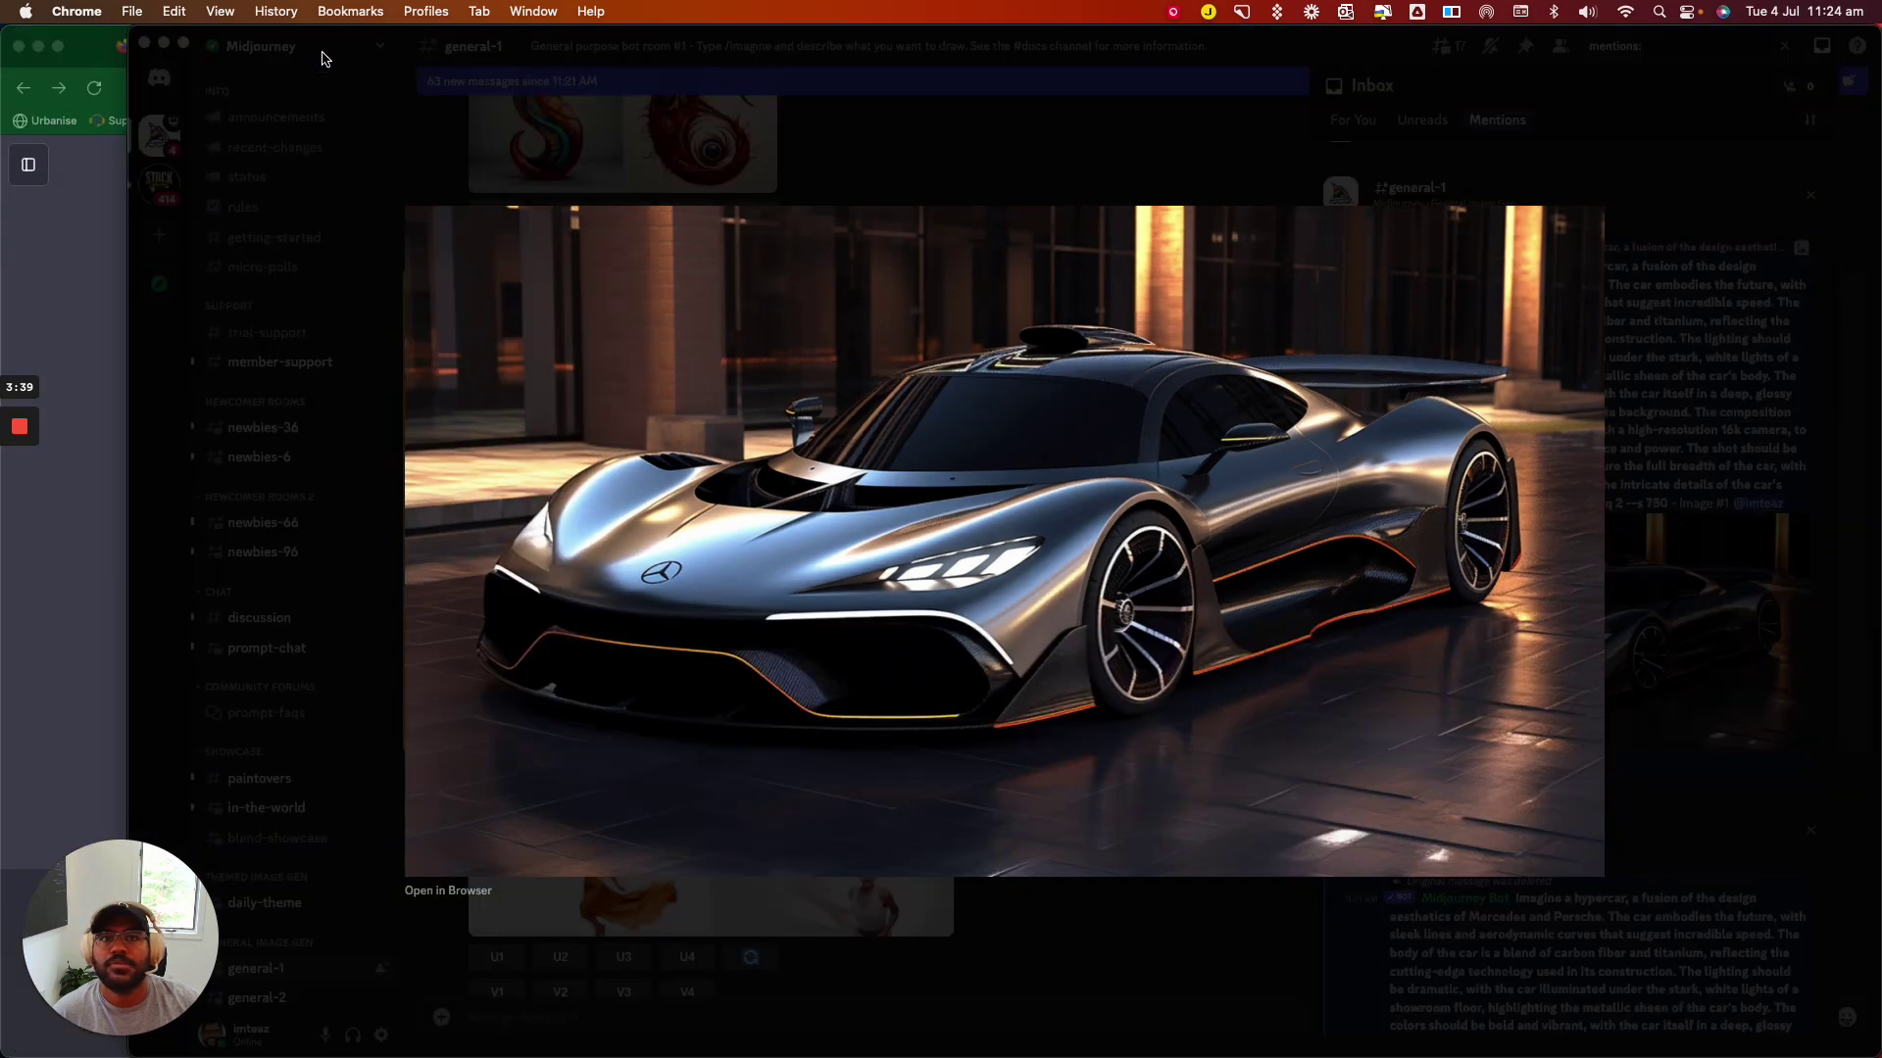
Enlarge the grid of four first-hypercar variations, then close the preview
left_click(1687, 424)
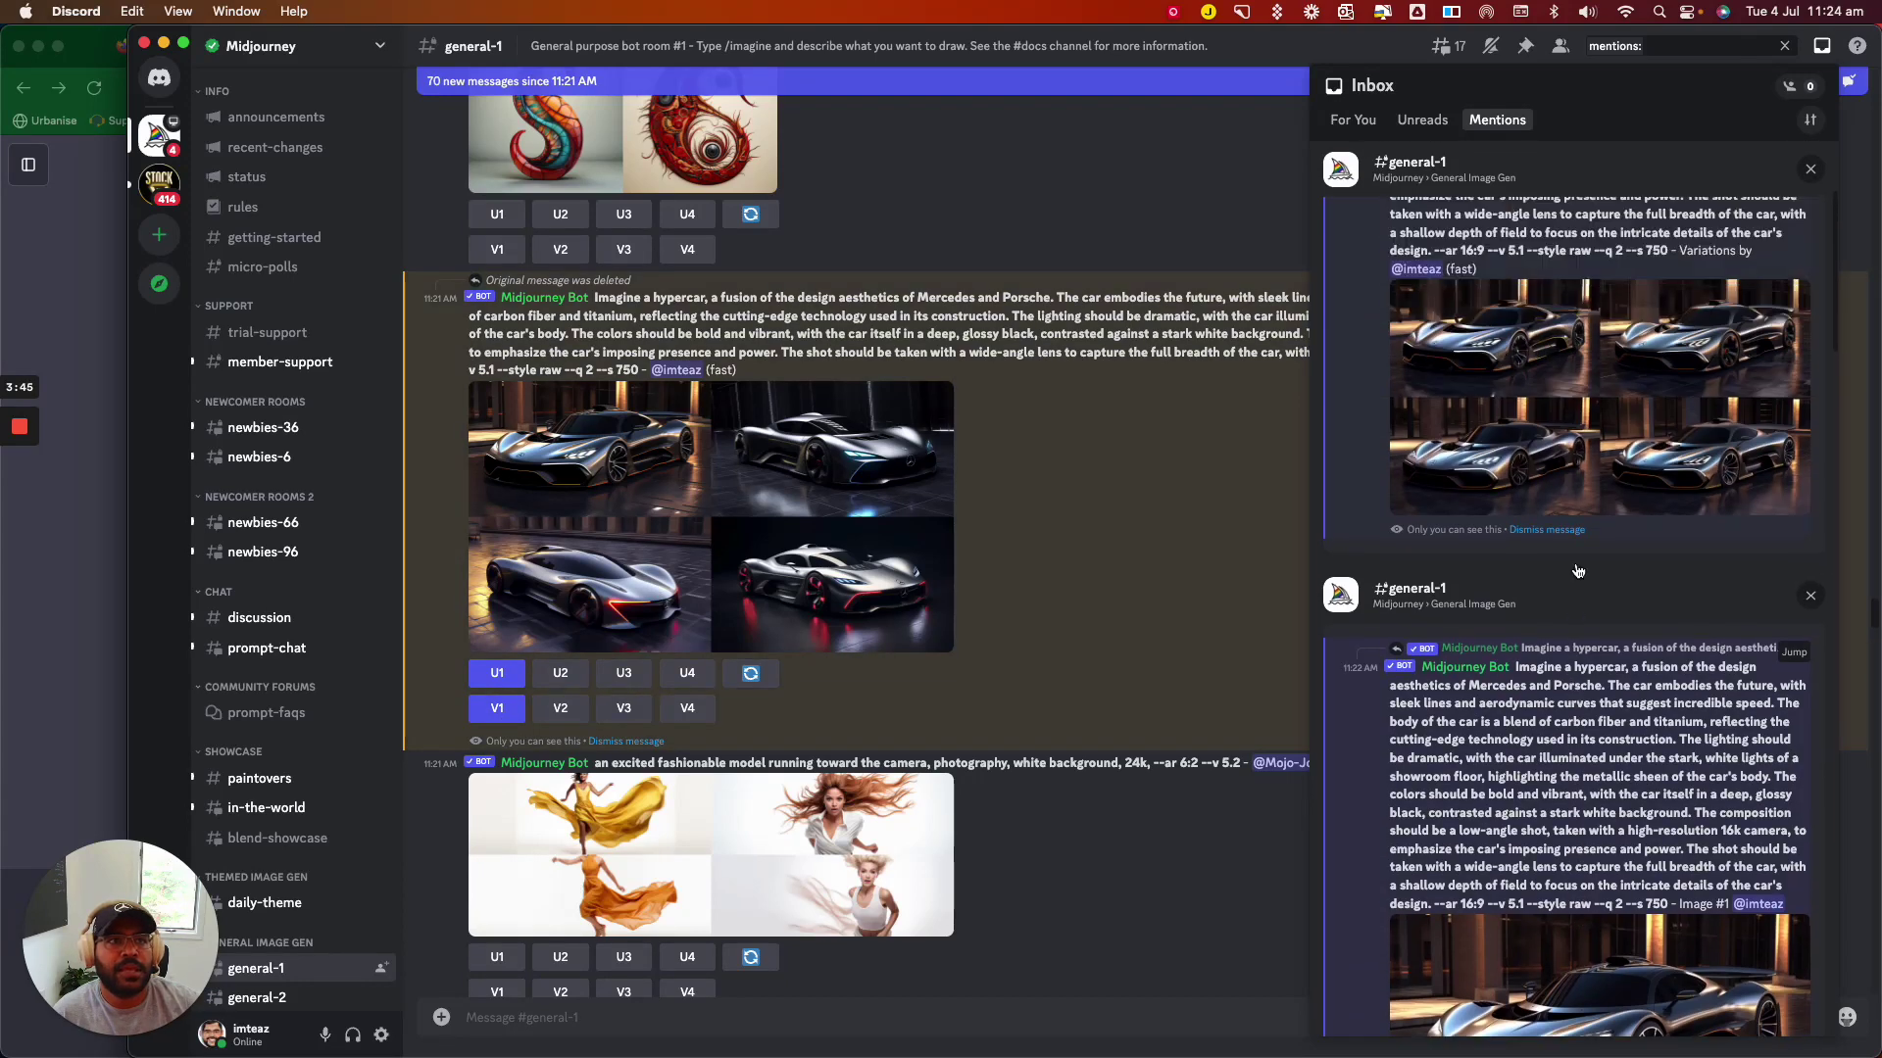
left_click(1511, 612)
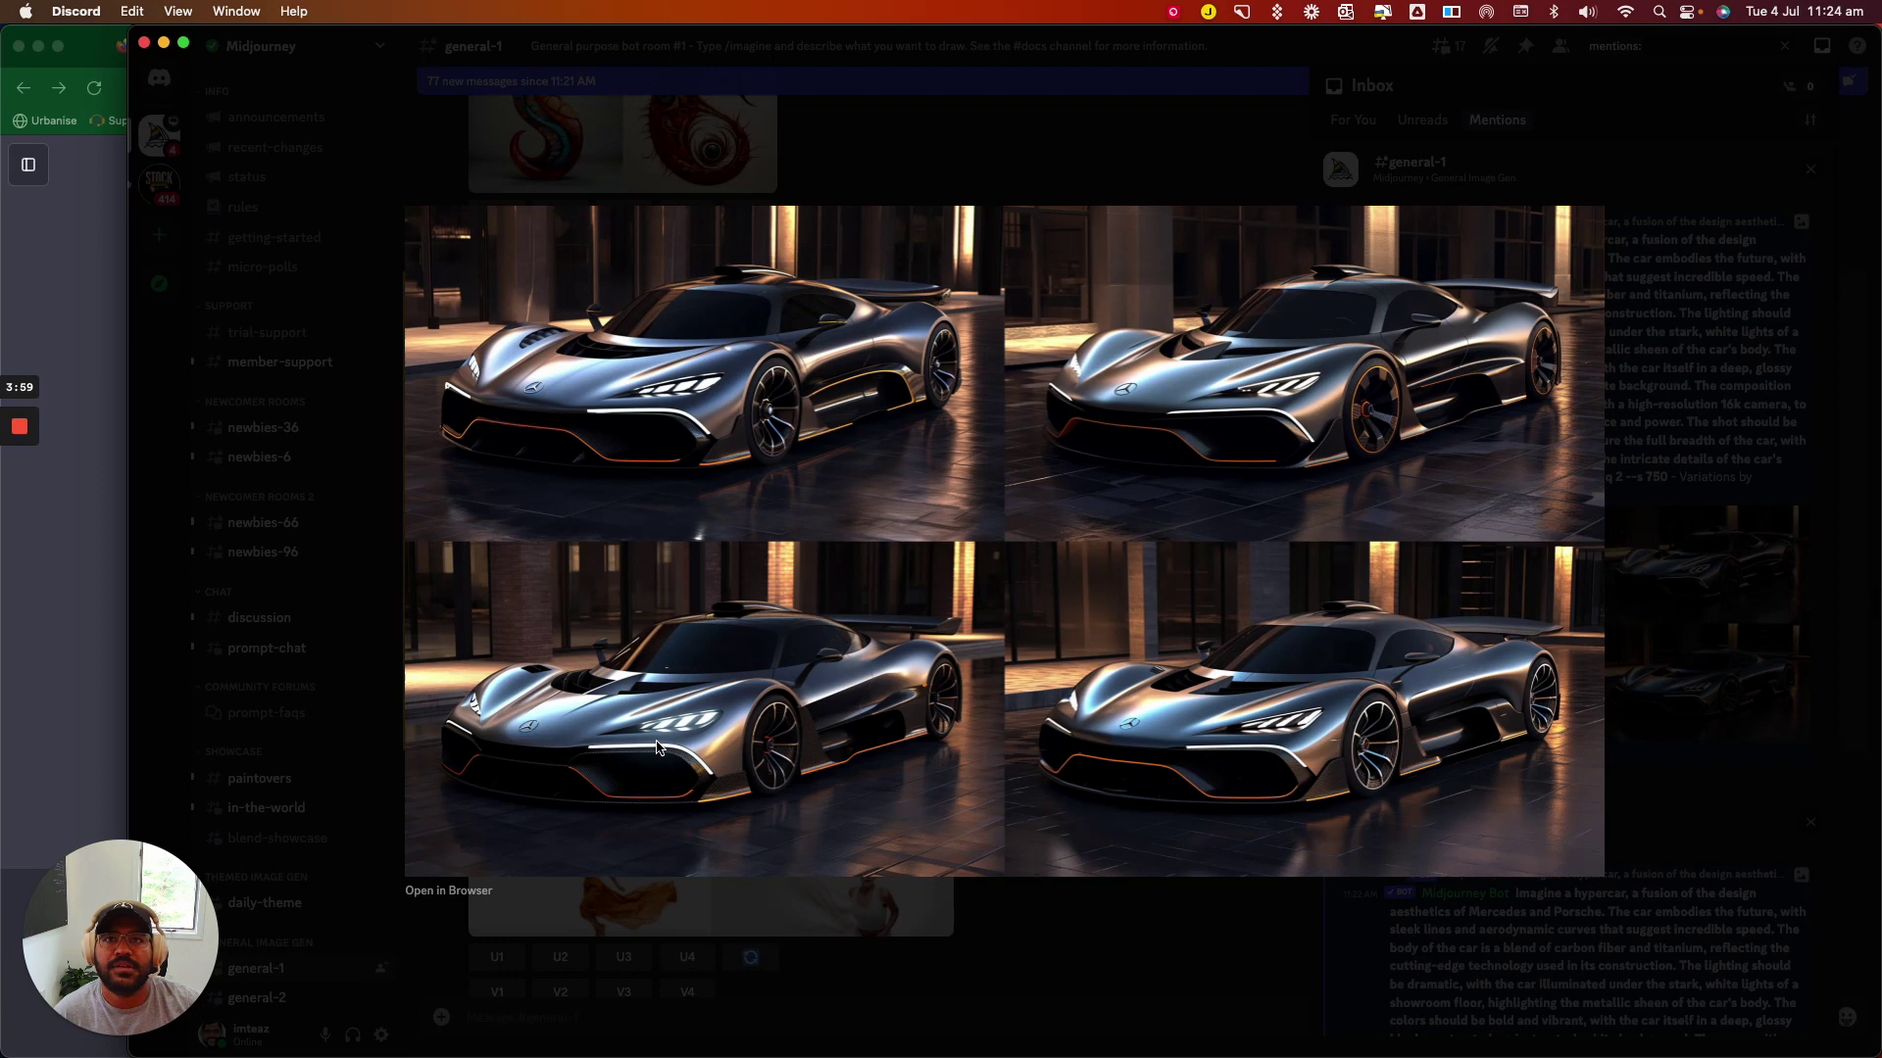
left_click(1785, 706)
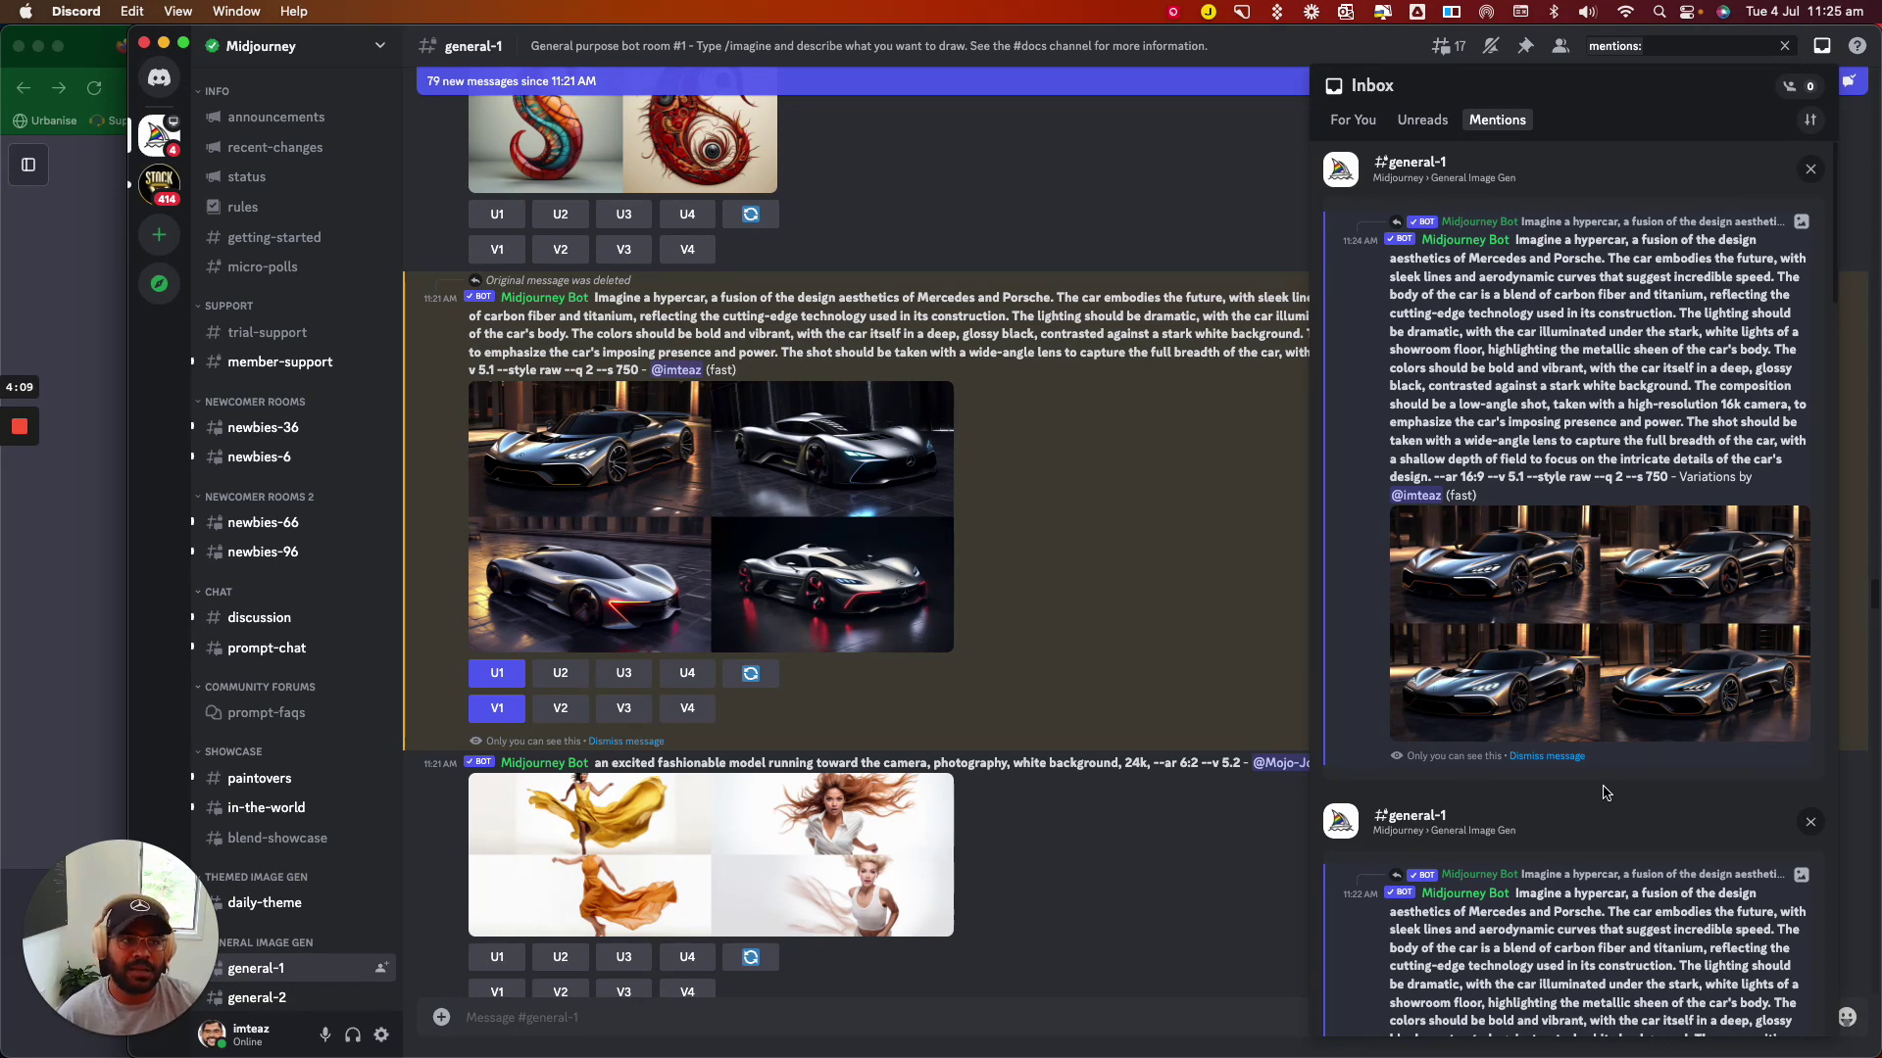
scroll(892, 692, "down", 3)
scroll(893, 692, "up", 3)
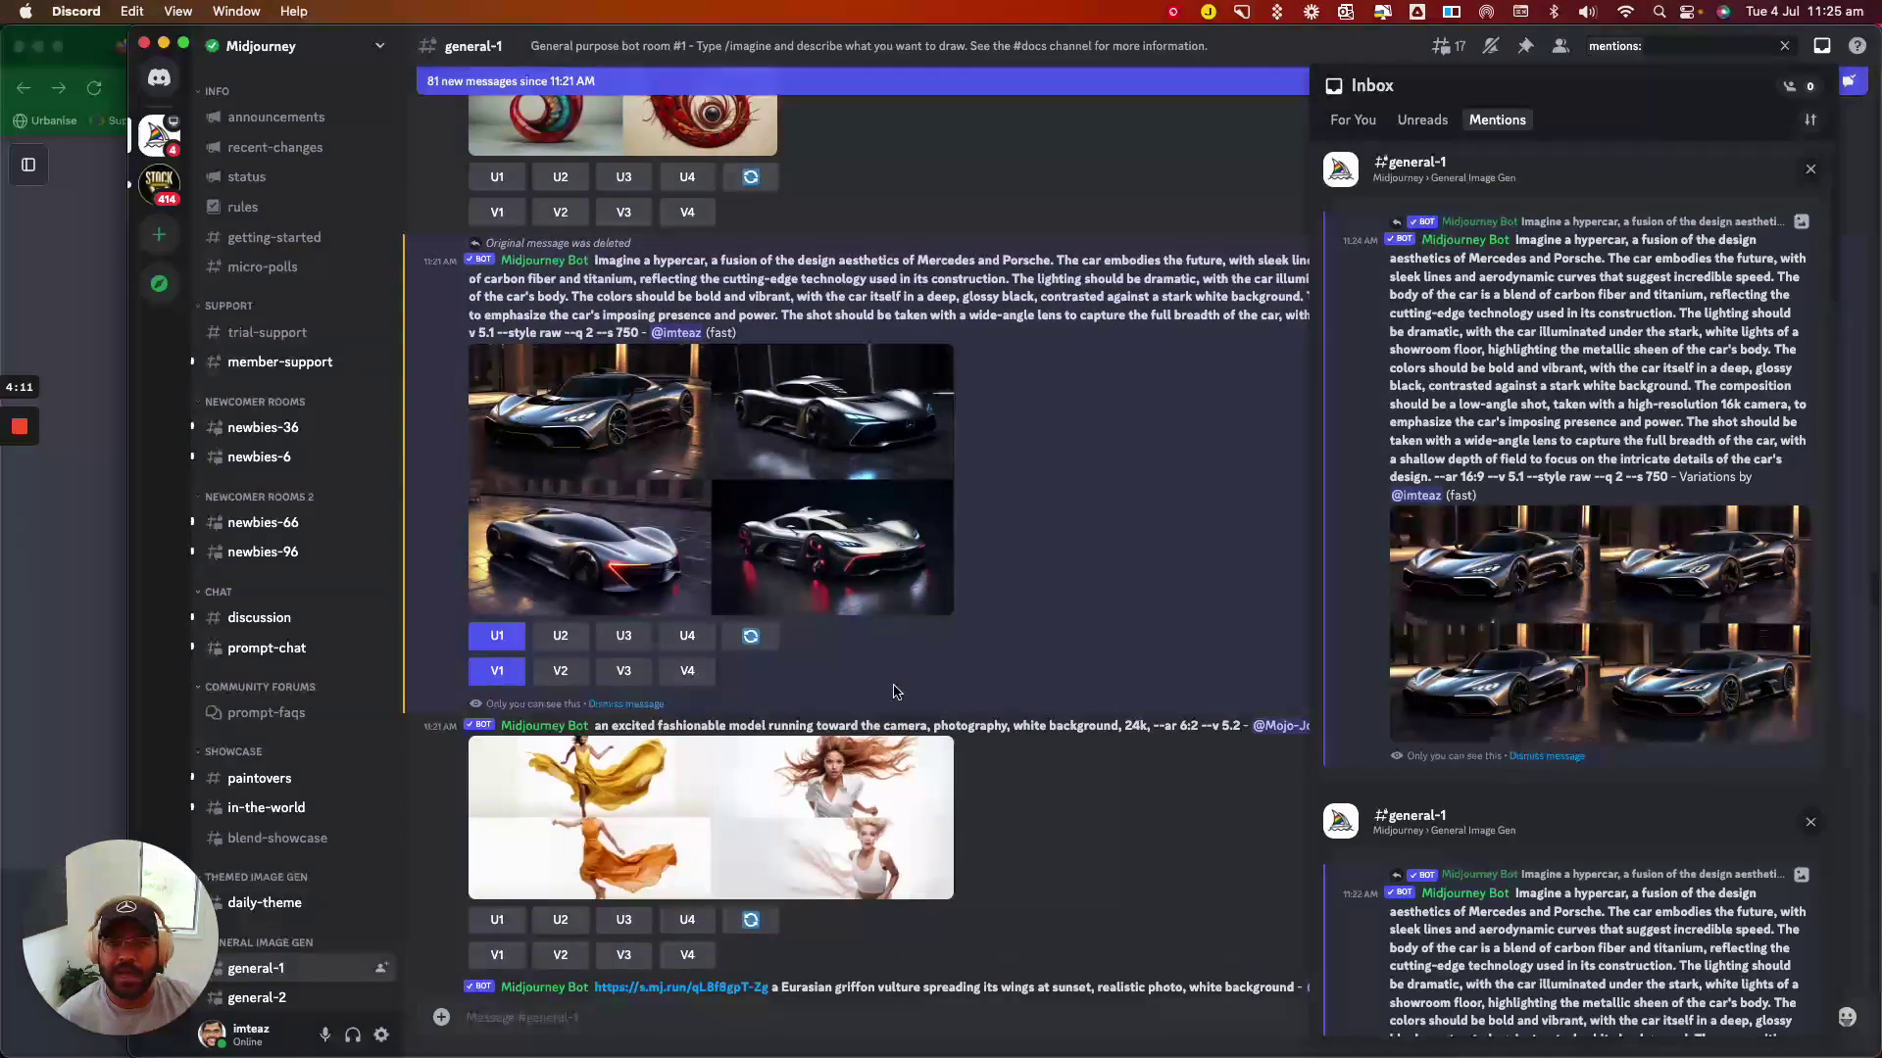